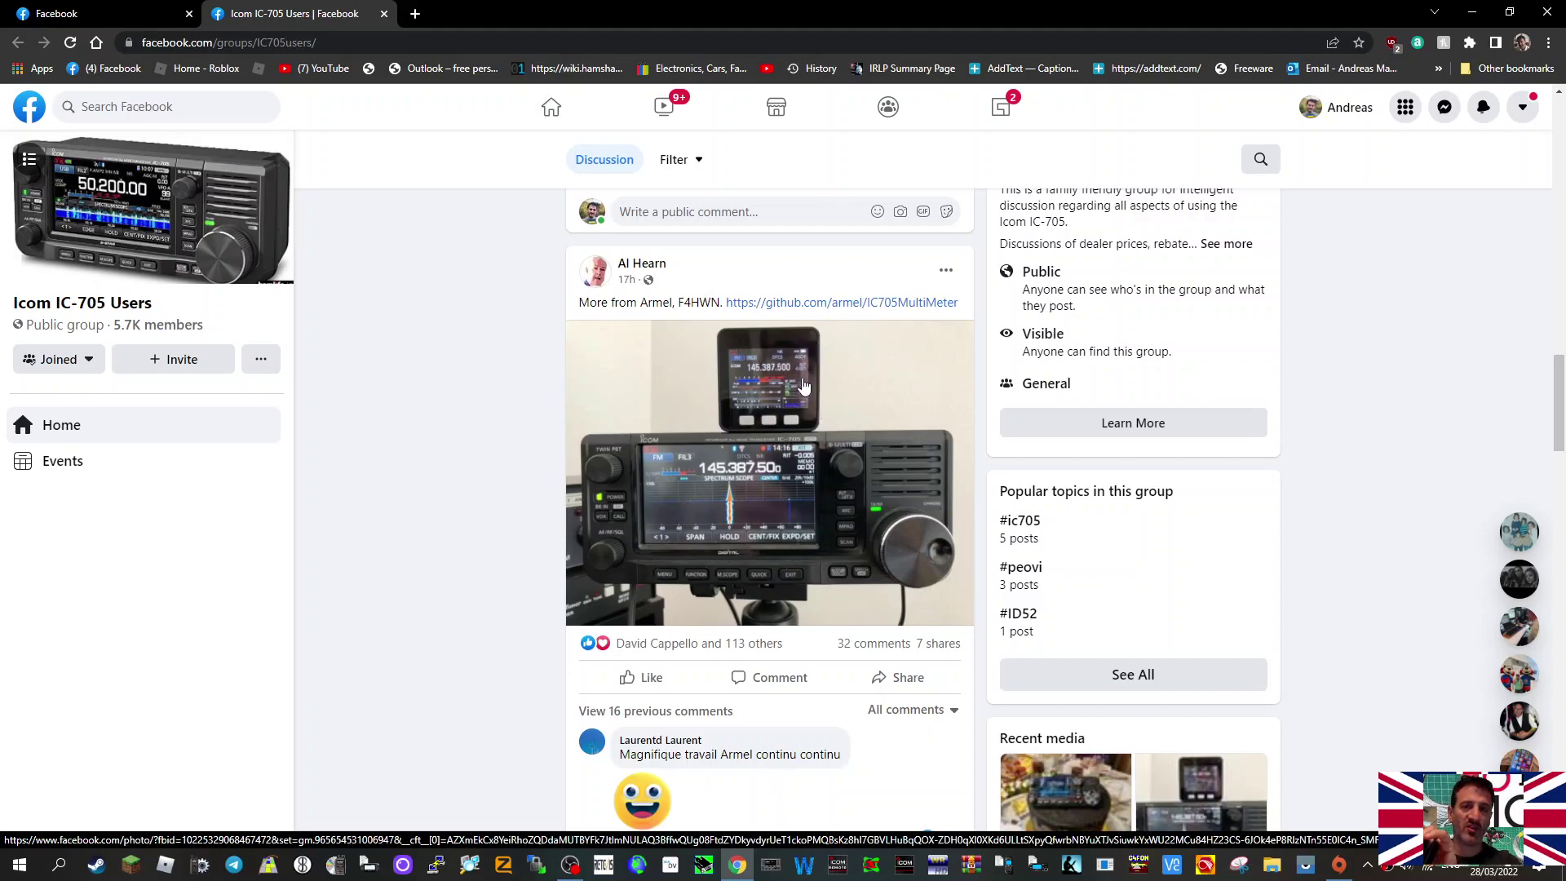
pyautogui.scroll(-1, 874, 380)
pyautogui.scroll(1, 795, 391)
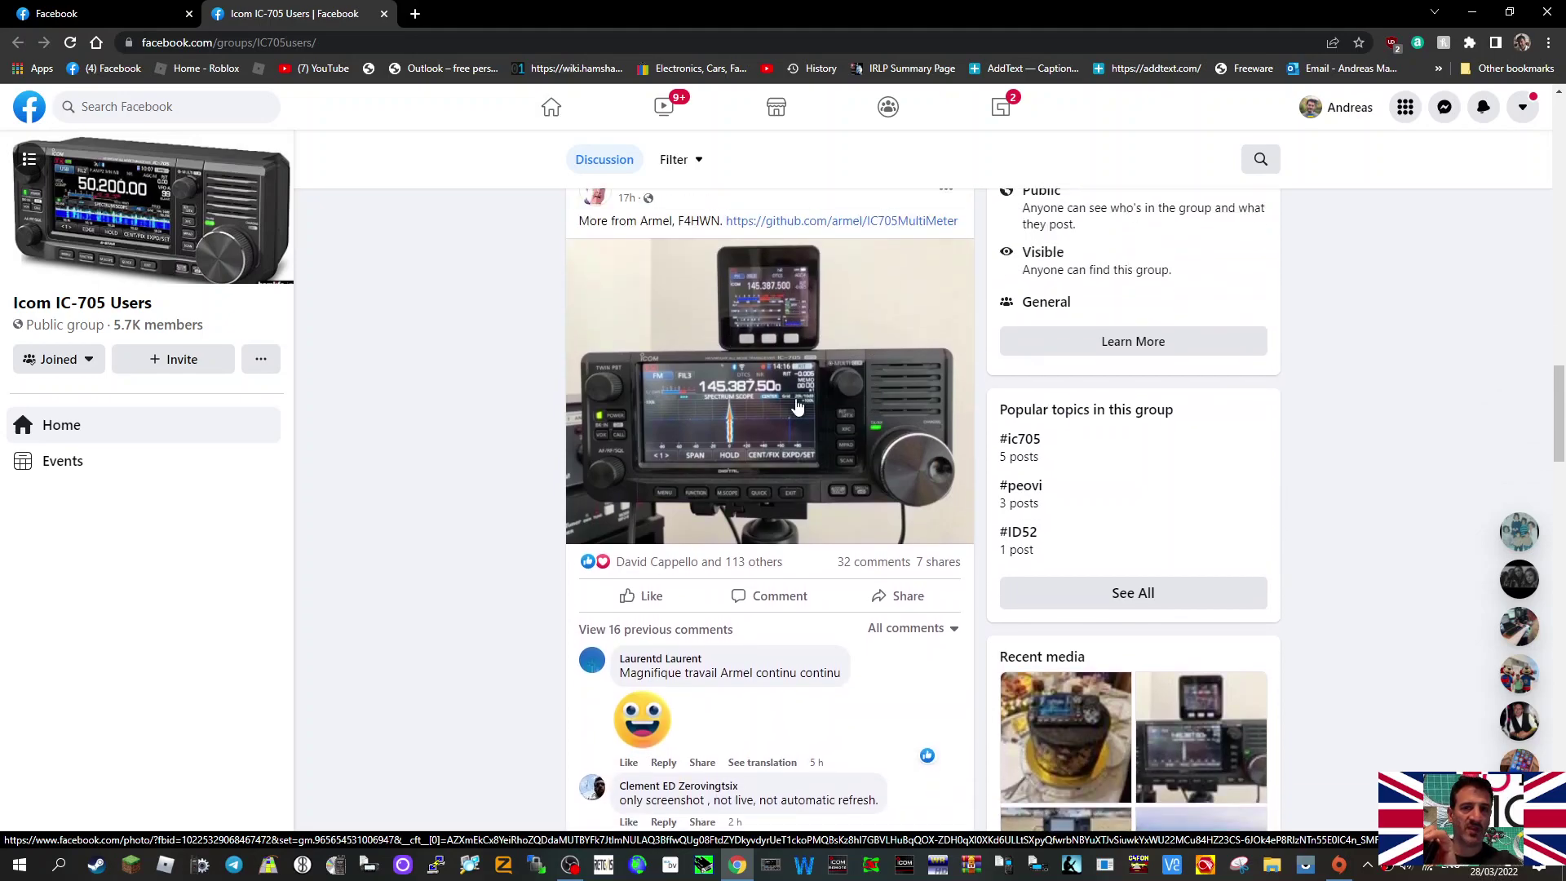
# - Open the post's photo of the IC-705 with the M5Stack meter full-size
pyautogui.click(743, 422)
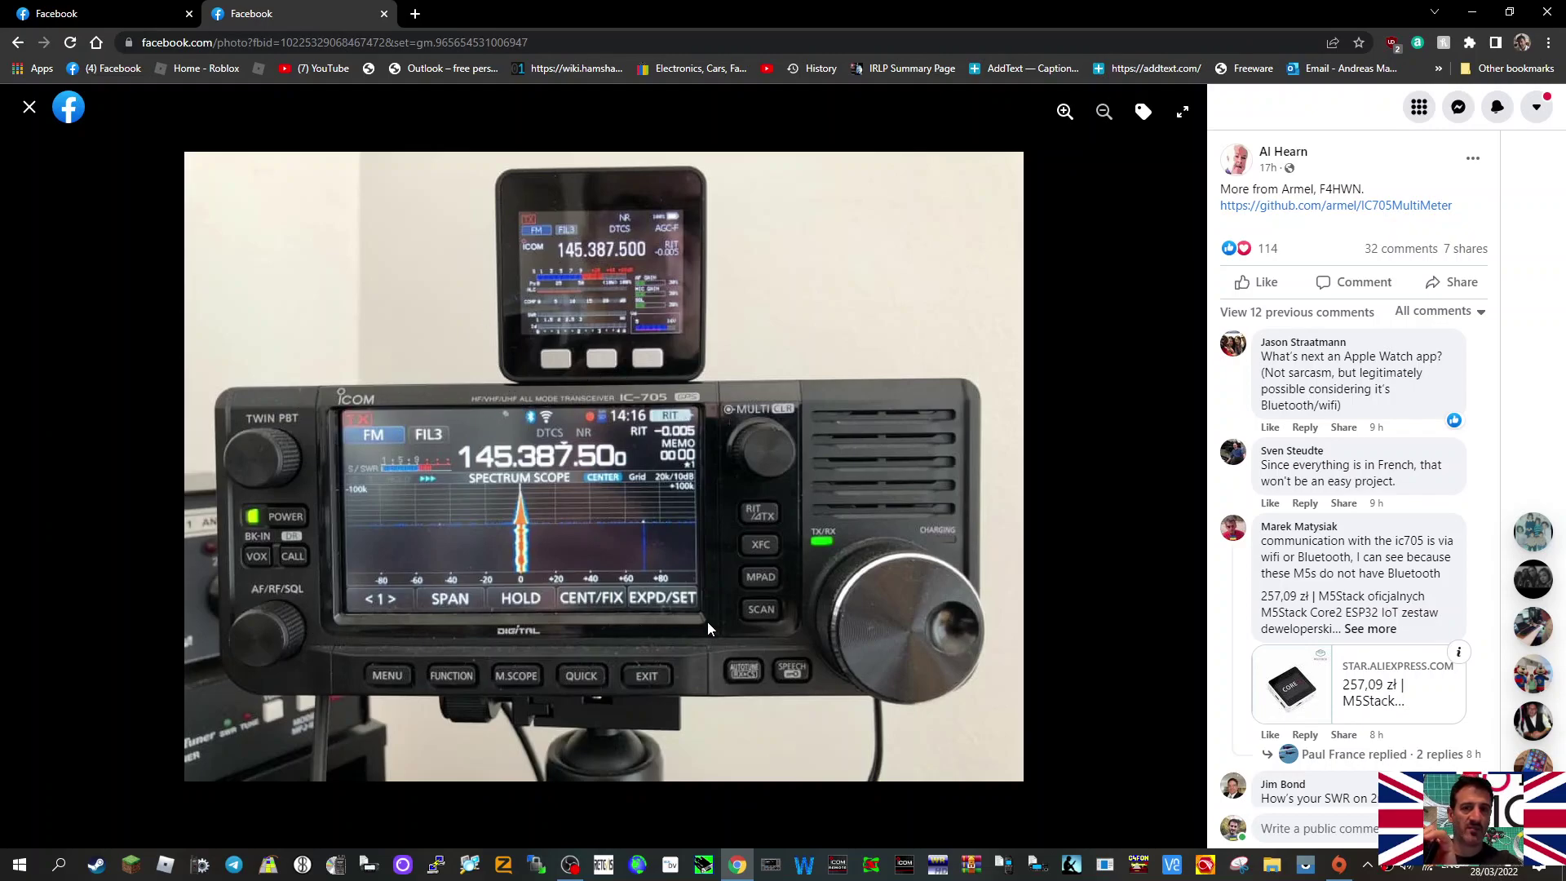
# - Close the photo, toggle comments on the MultiMeter and antenna wire posts, then sort by All comments
pyautogui.click(31, 108)
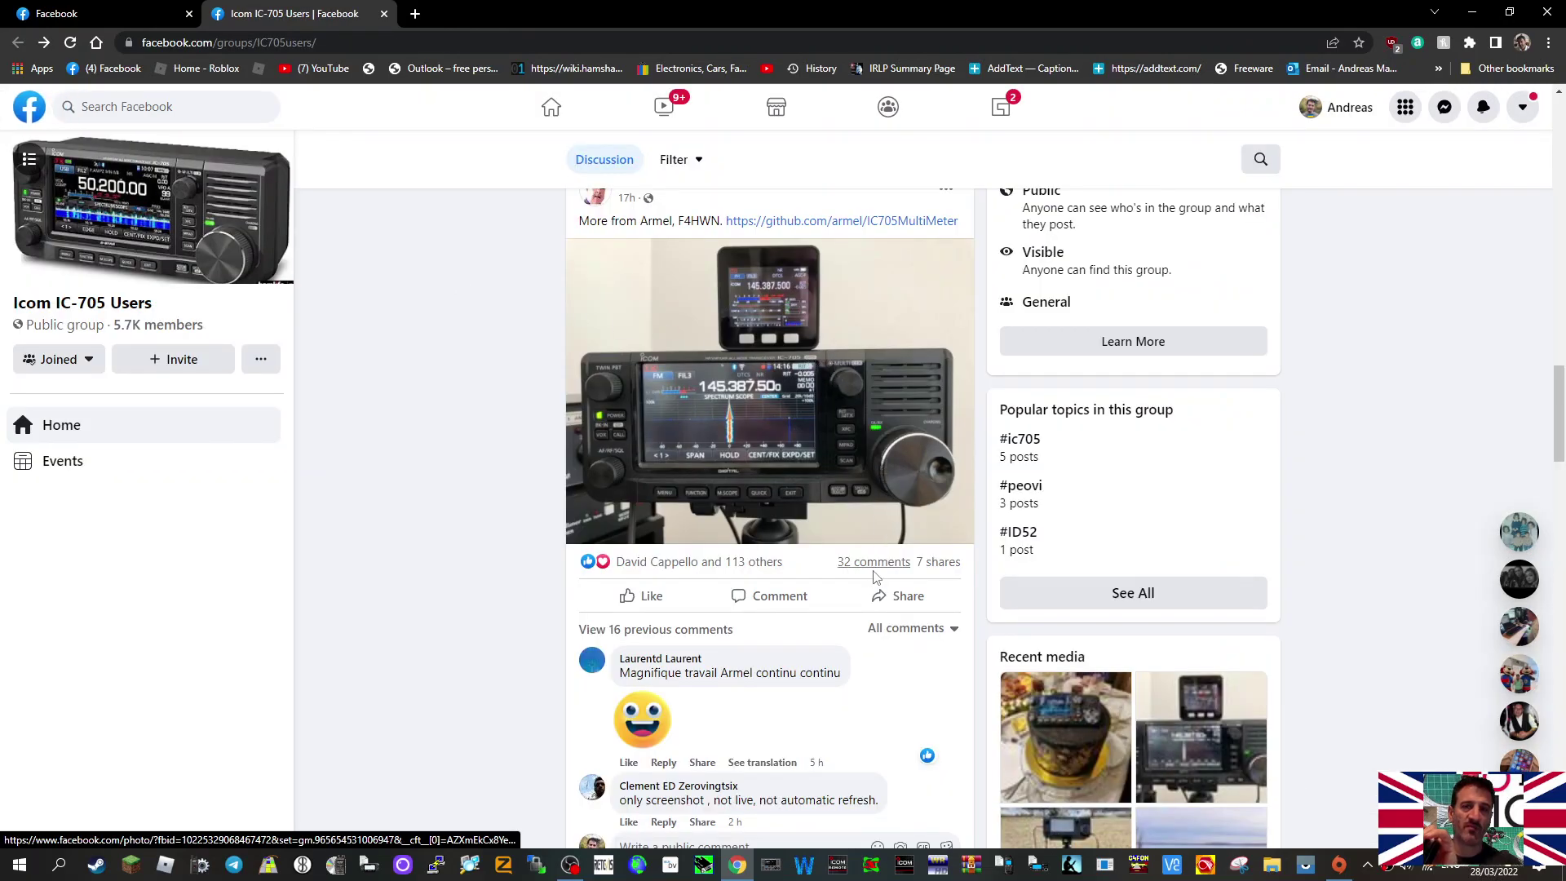
pyautogui.scroll(-4, 861, 553)
pyautogui.scroll(2, 860, 554)
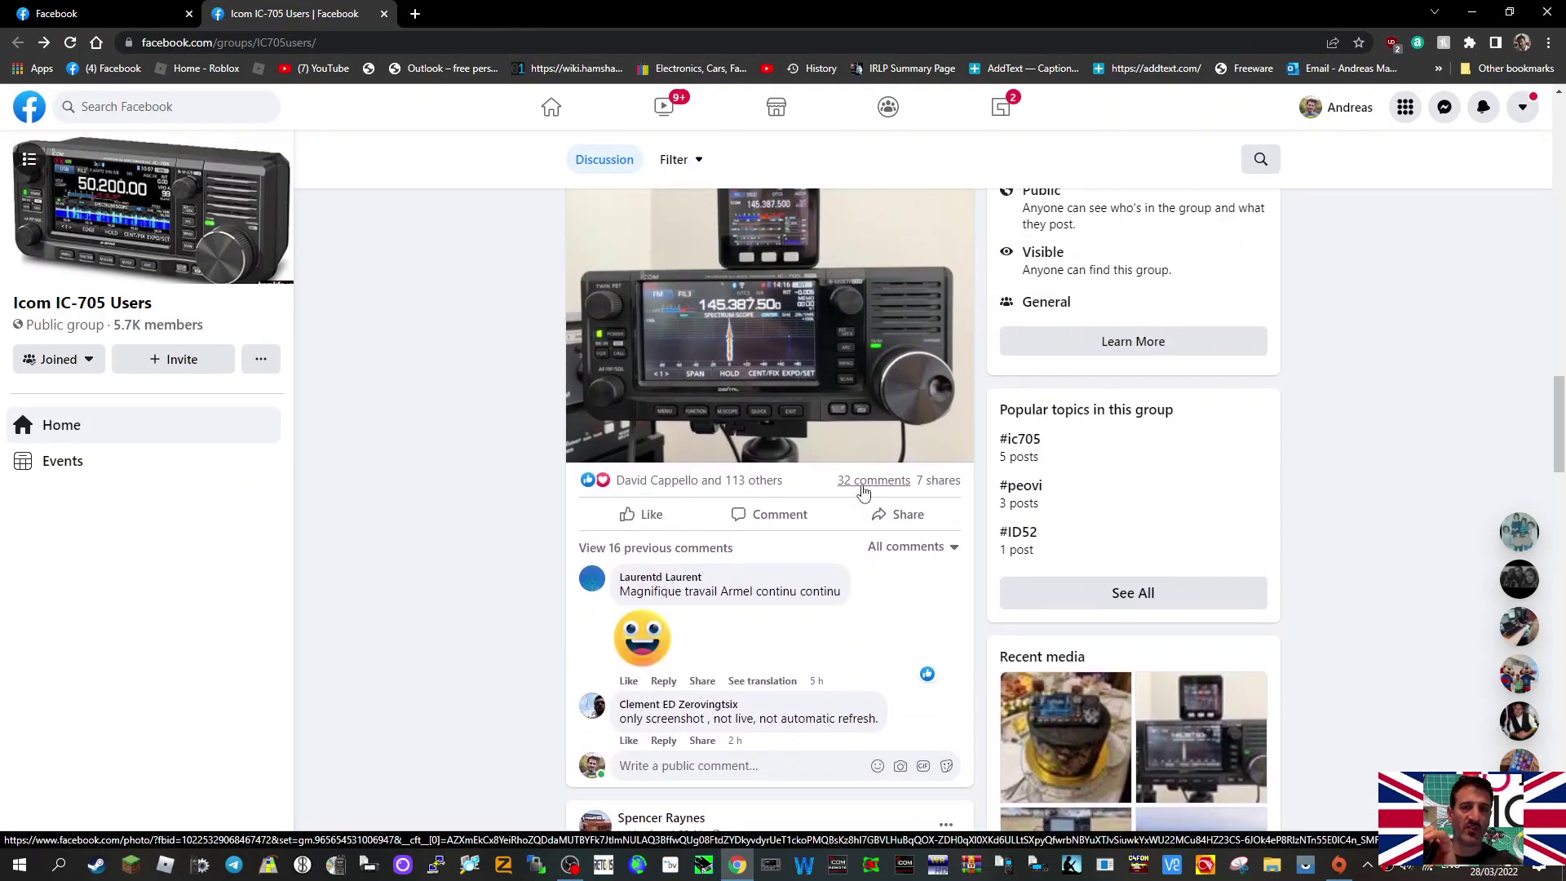
pyautogui.scroll(4, 862, 490)
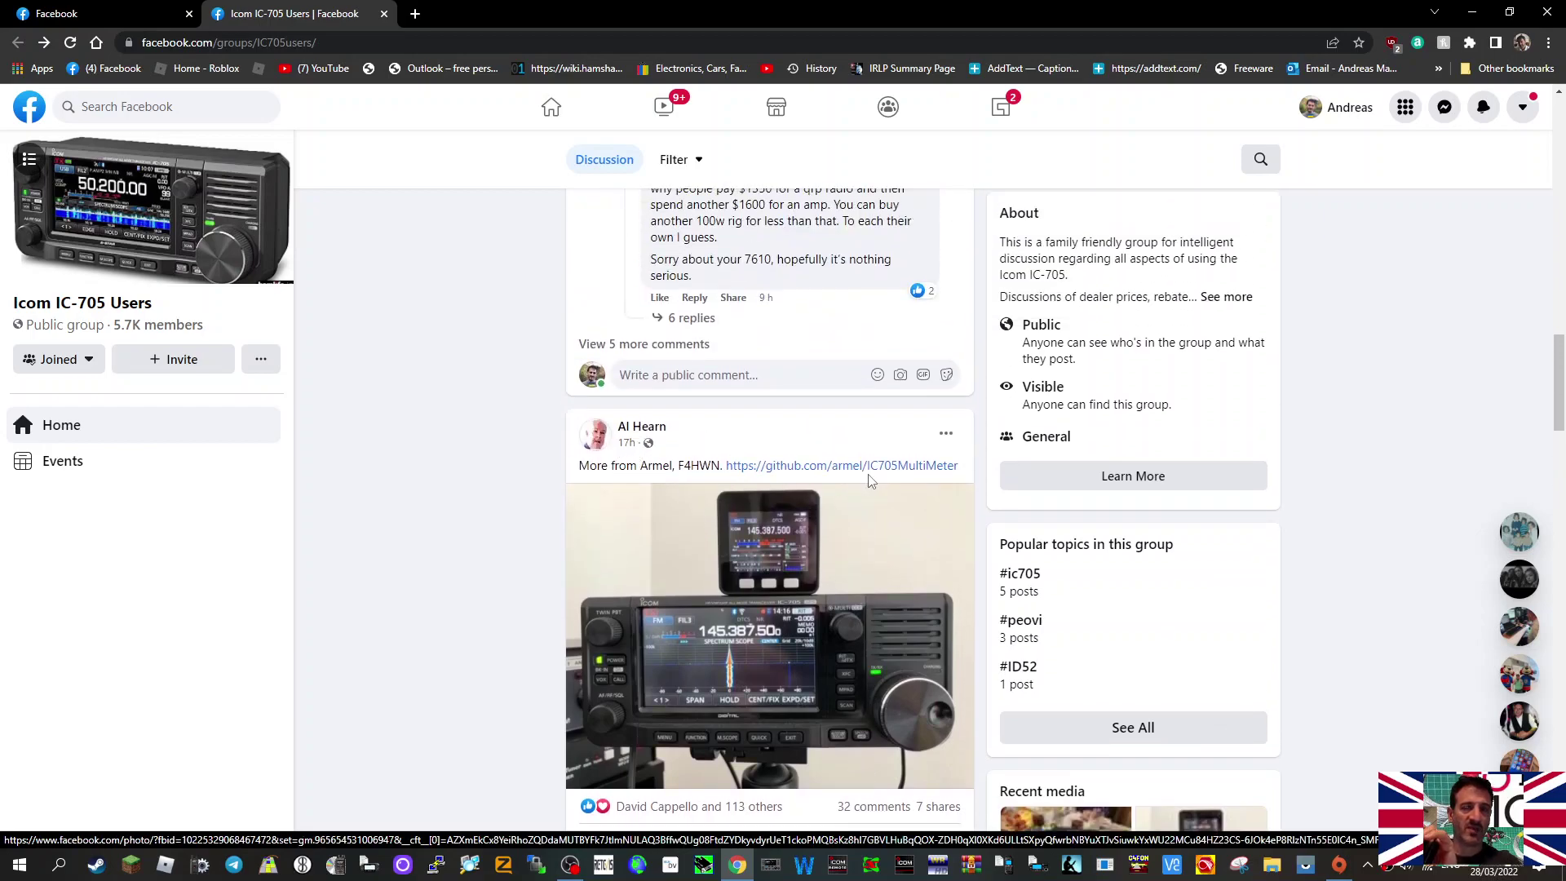
pyautogui.scroll(-4, 908, 495)
pyautogui.scroll(-2, 909, 494)
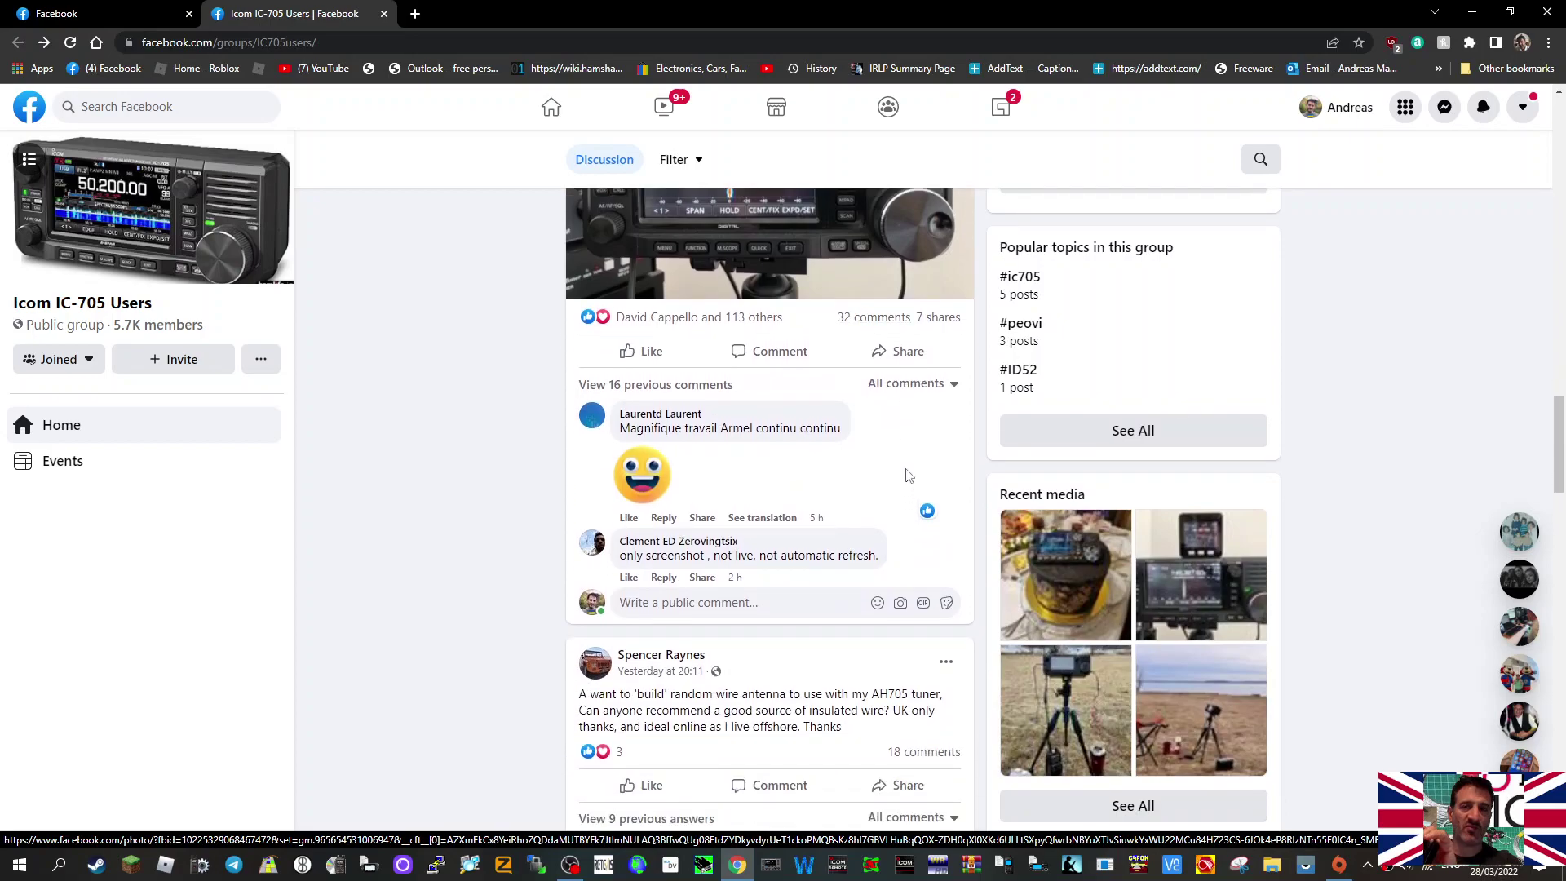
pyautogui.click(861, 320)
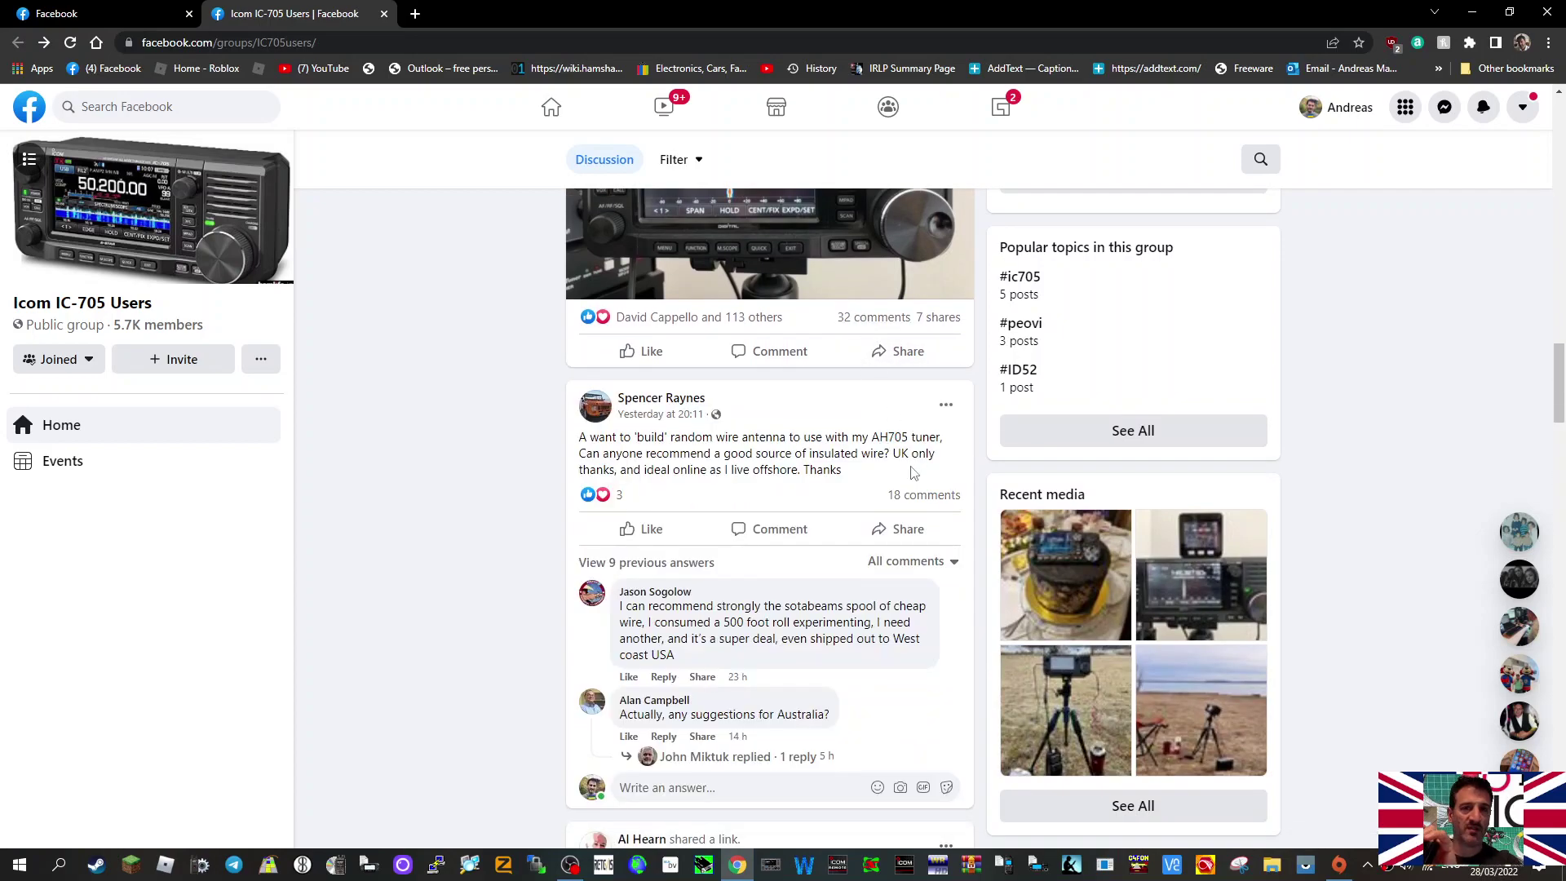
pyautogui.scroll(-3, 912, 472)
pyautogui.scroll(2, 891, 470)
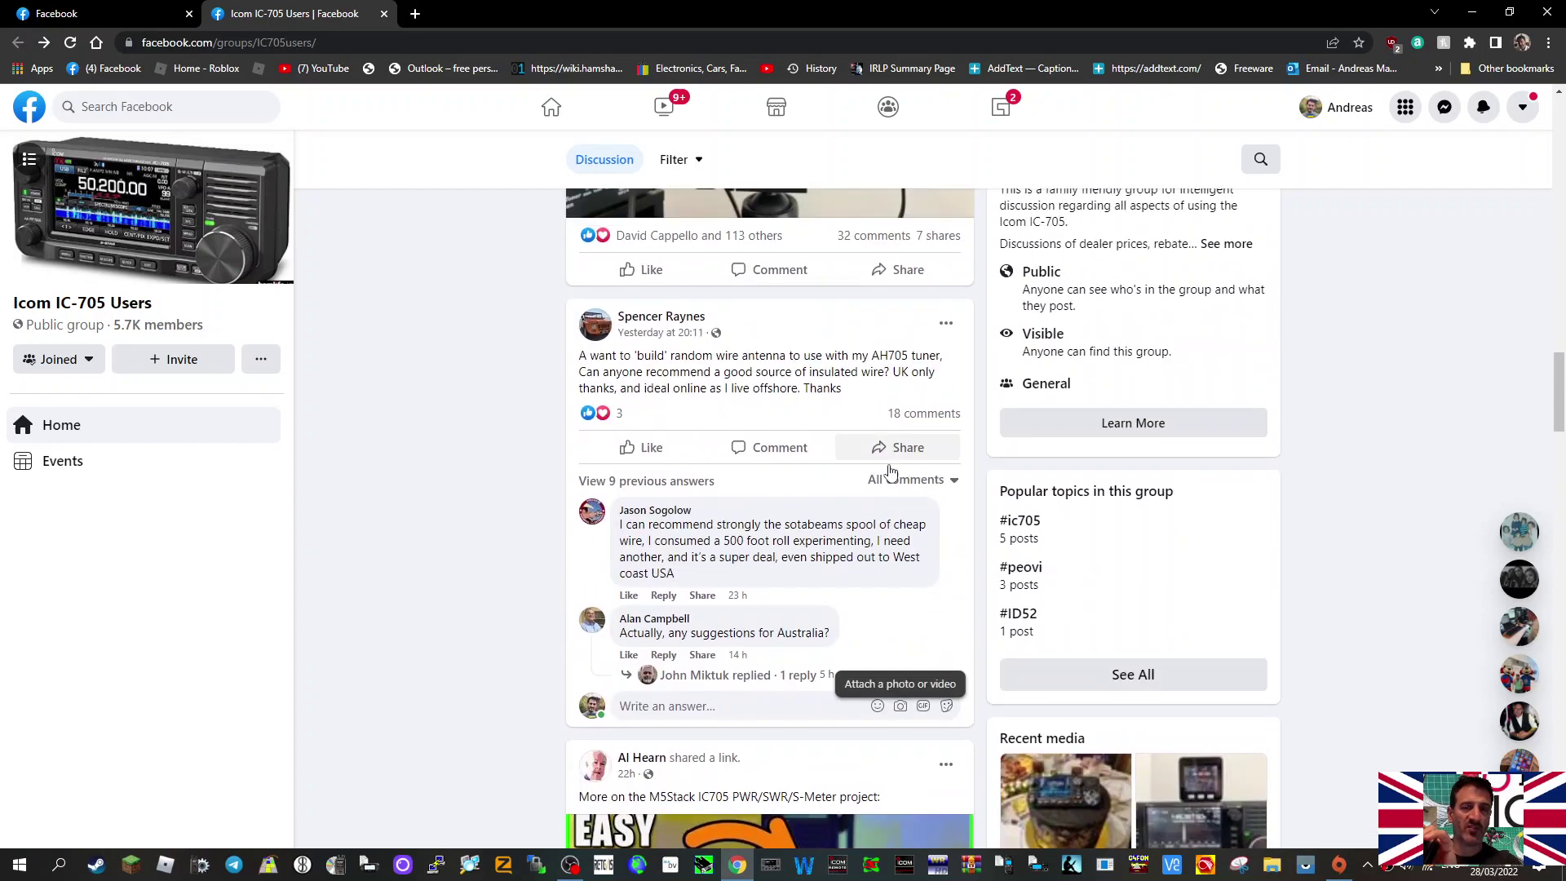
pyautogui.click(922, 415)
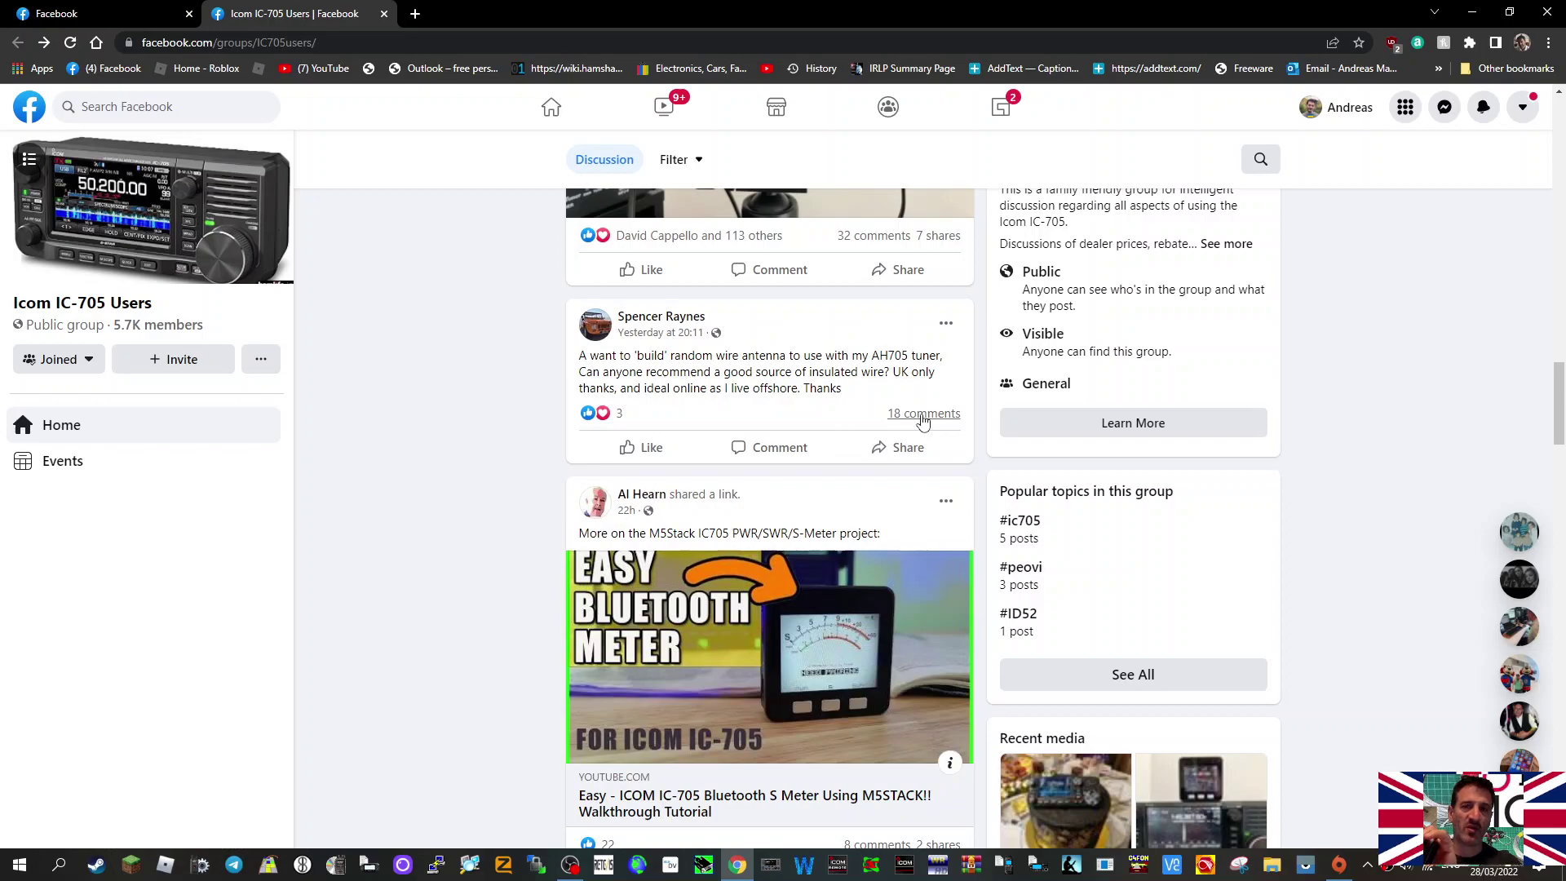
pyautogui.click(923, 417)
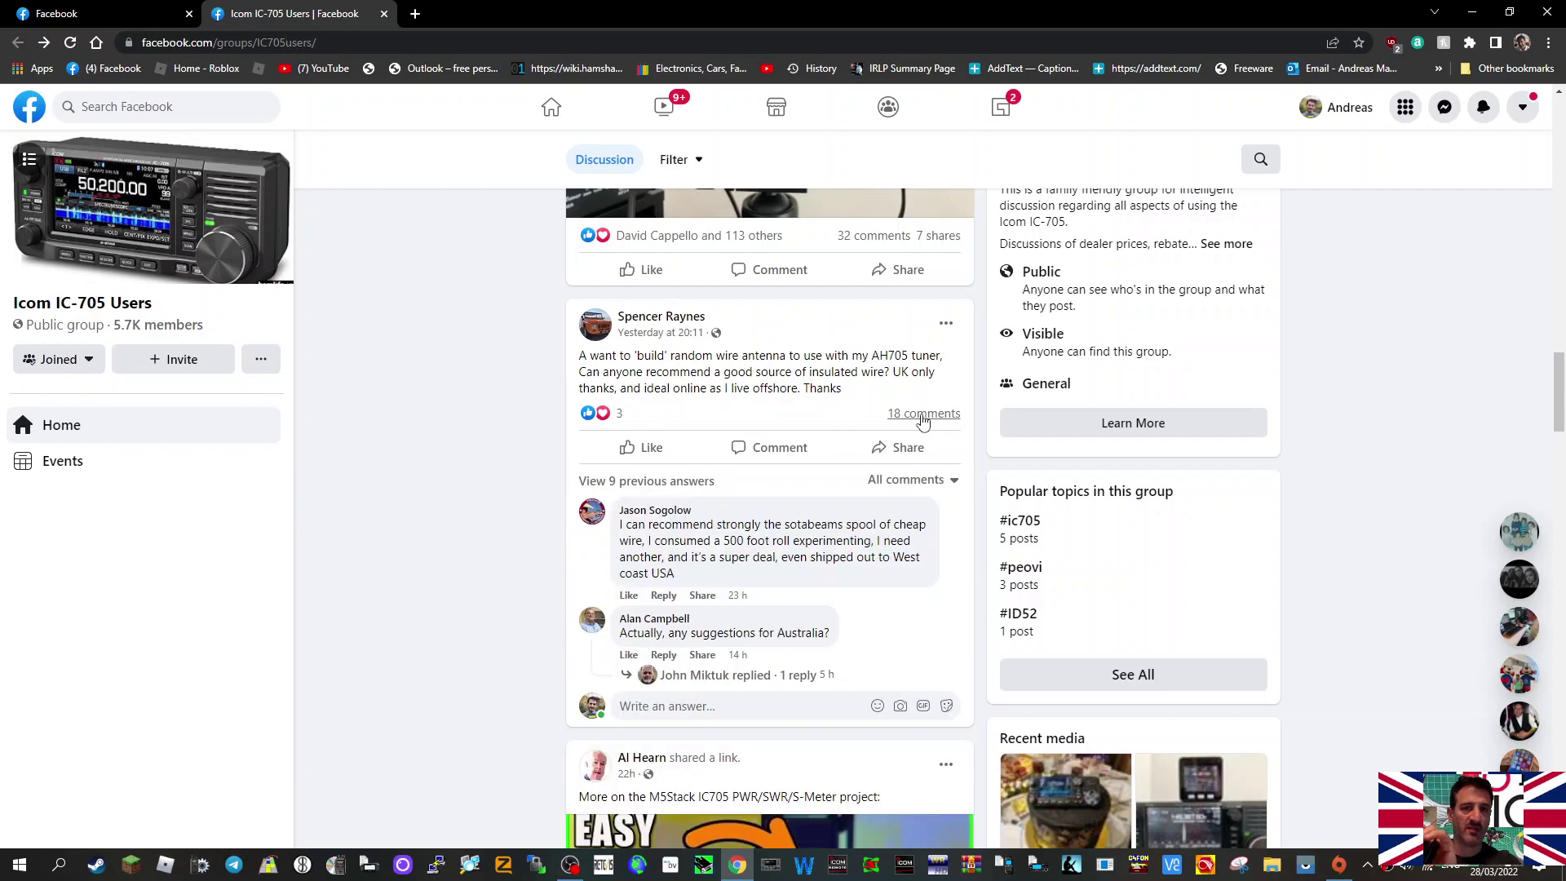
pyautogui.click(913, 480)
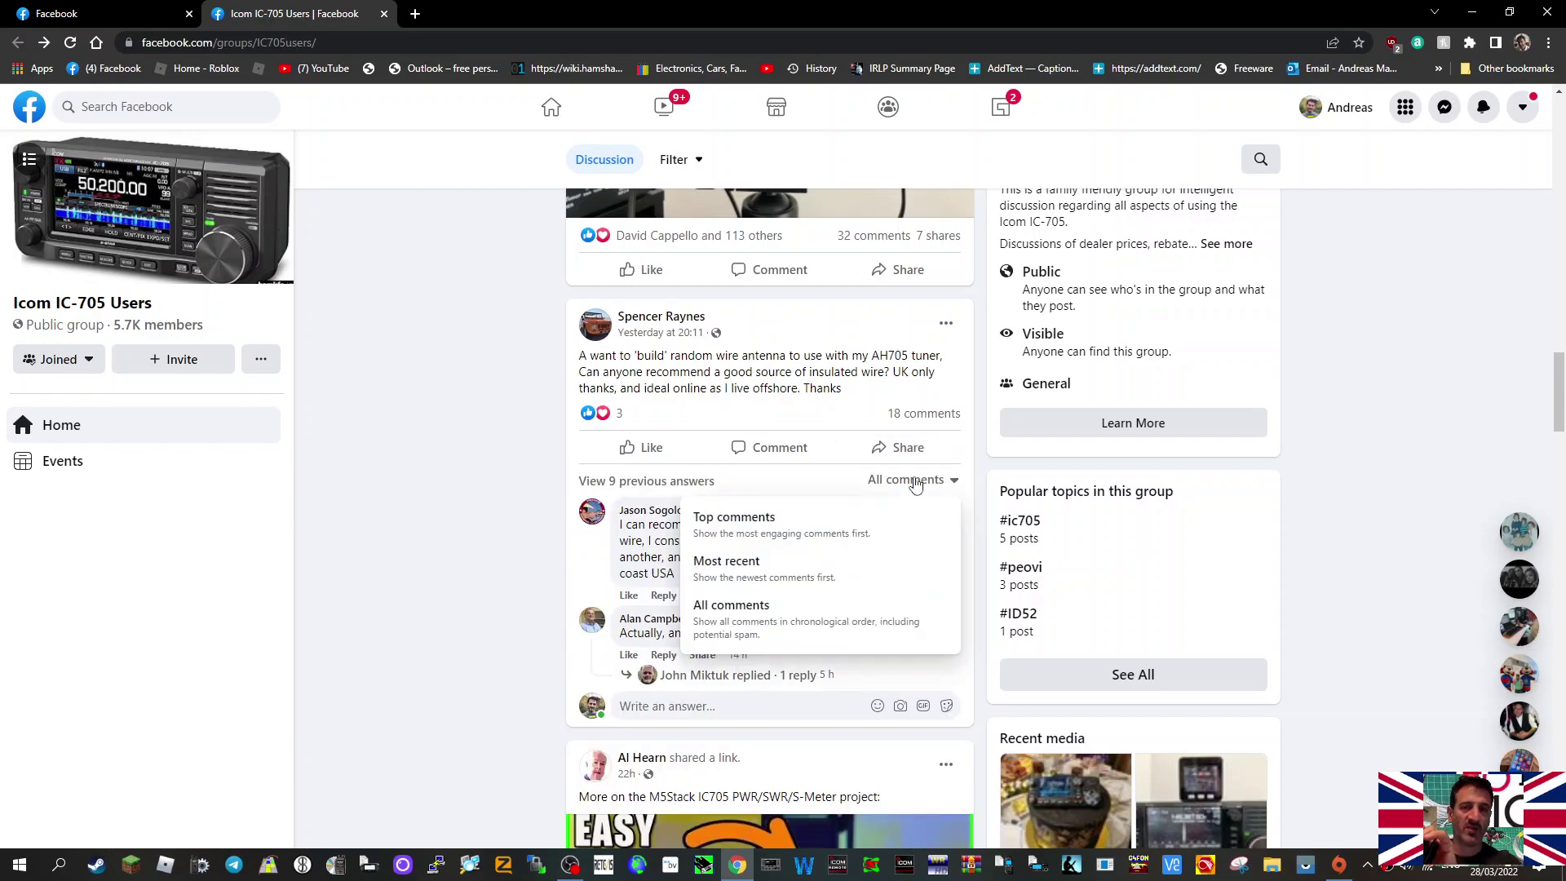
pyautogui.click(731, 605)
pyautogui.scroll(-5, 802, 593)
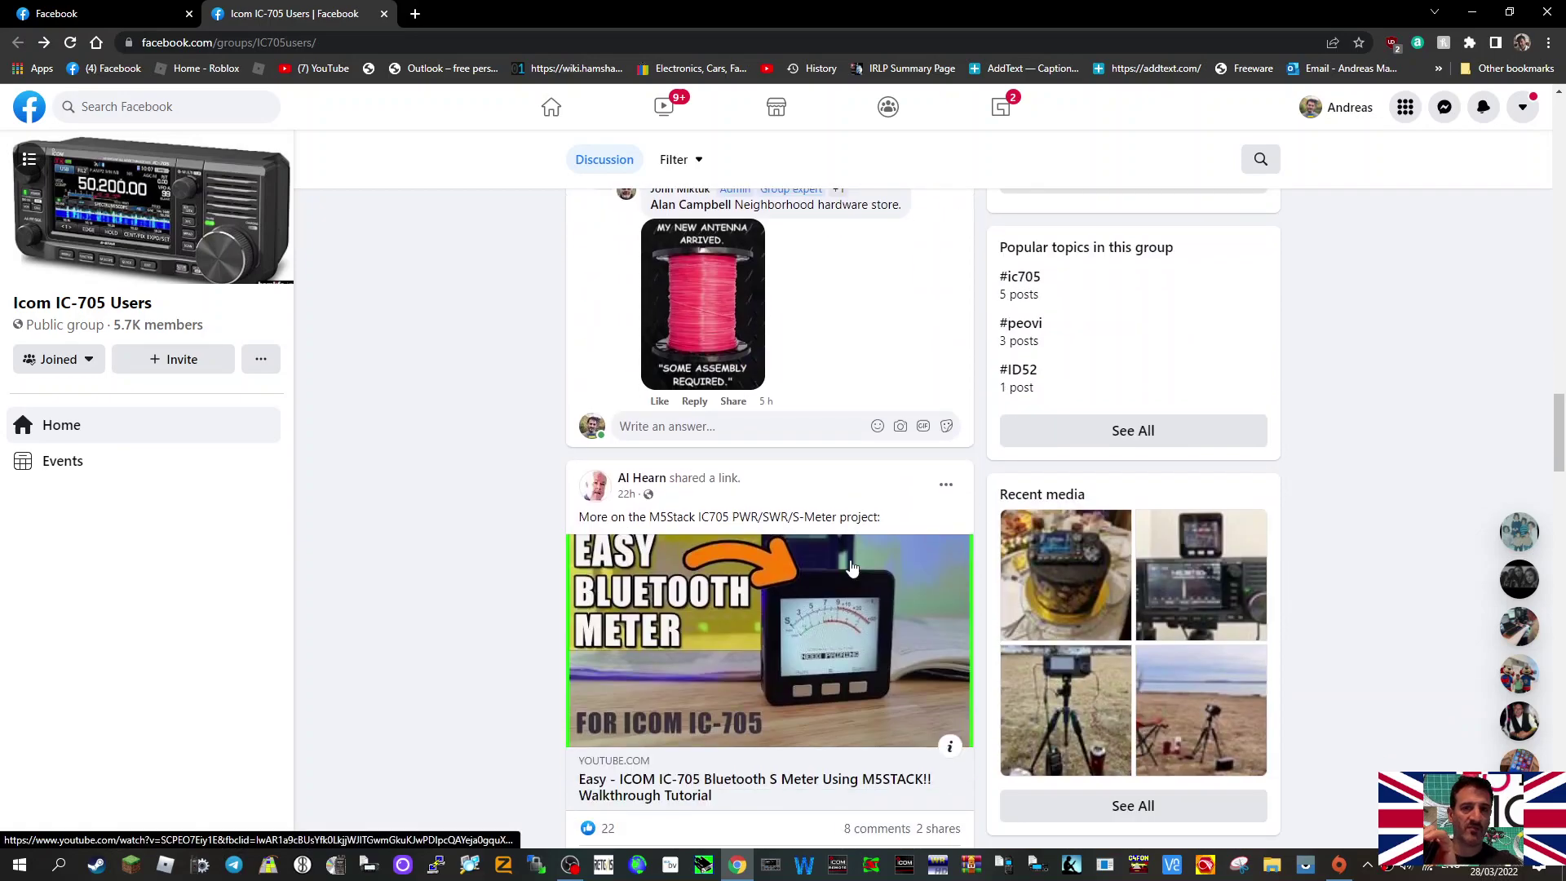
pyautogui.scroll(5, 801, 592)
pyautogui.scroll(3, 851, 567)
pyautogui.scroll(-3, 851, 567)
pyautogui.scroll(-1, 852, 566)
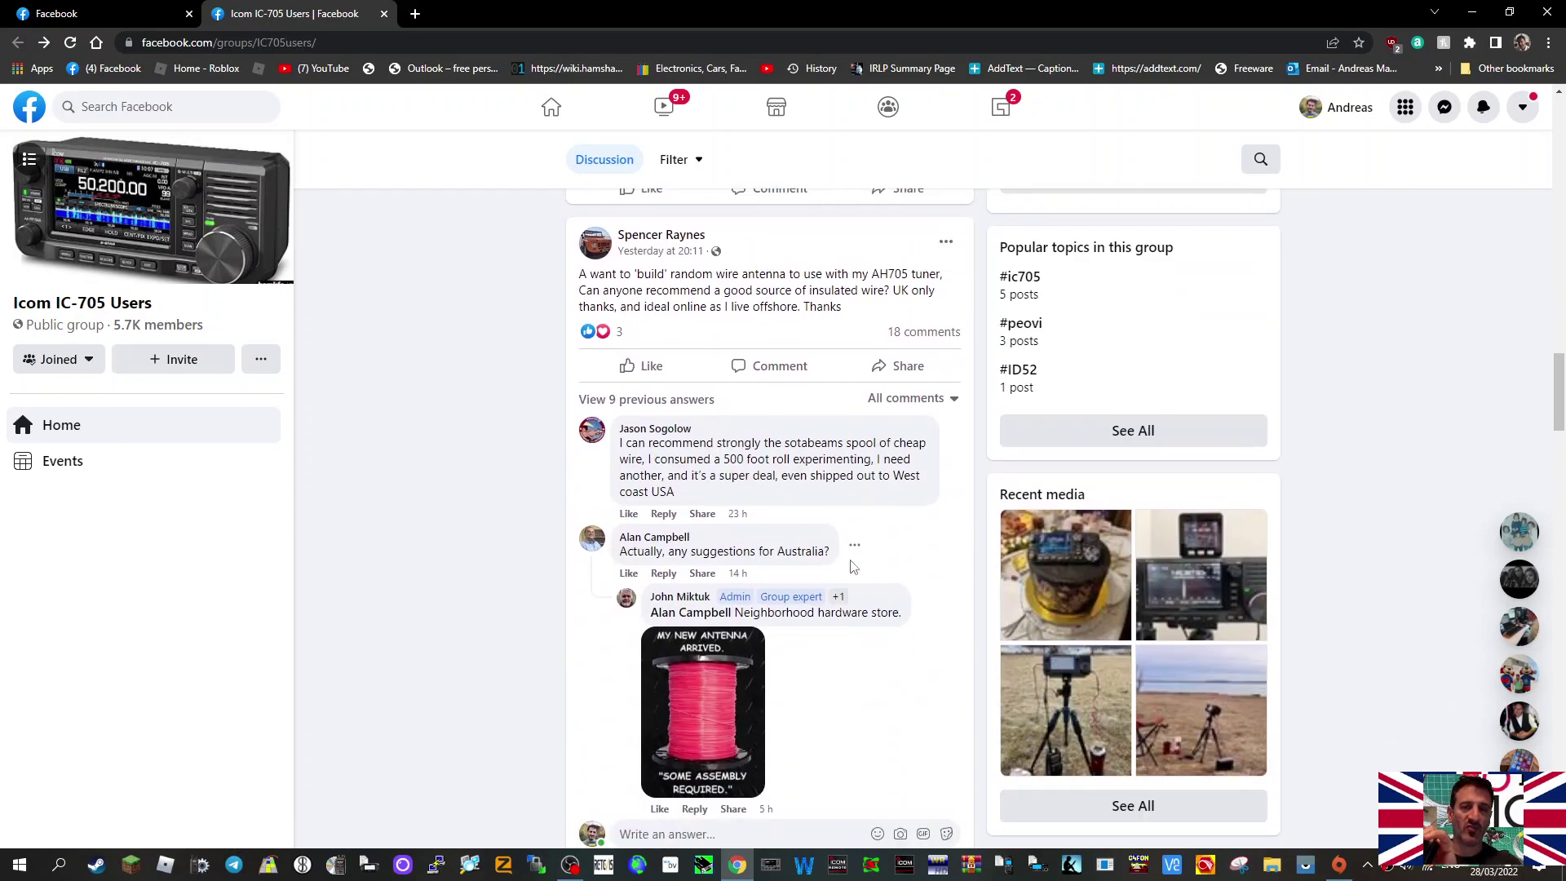
pyautogui.scroll(-5, 894, 550)
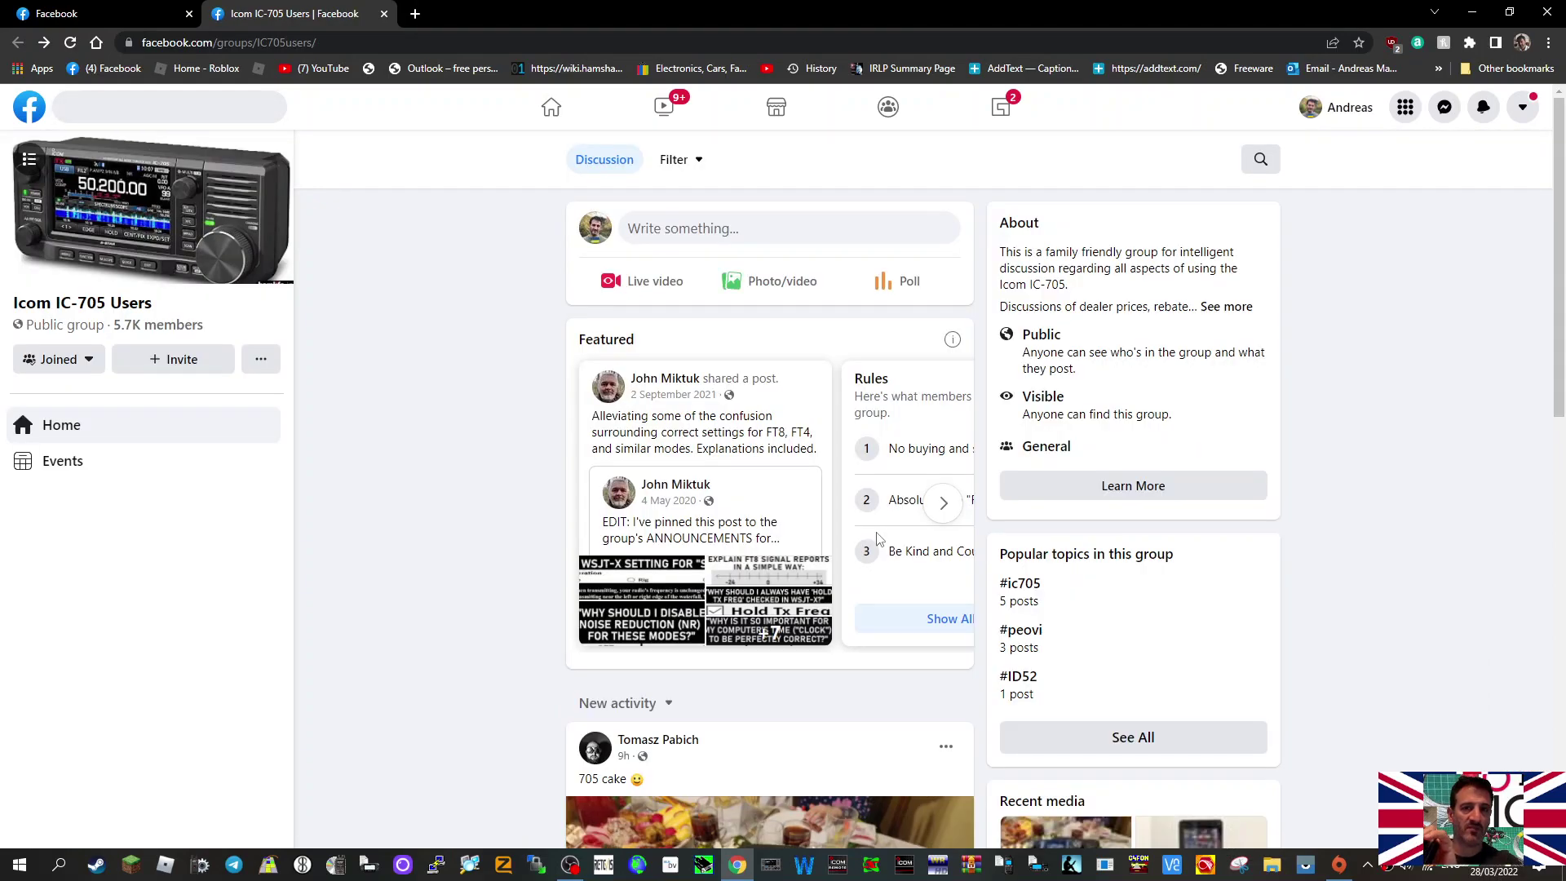
pyautogui.scroll(-3, 845, 505)
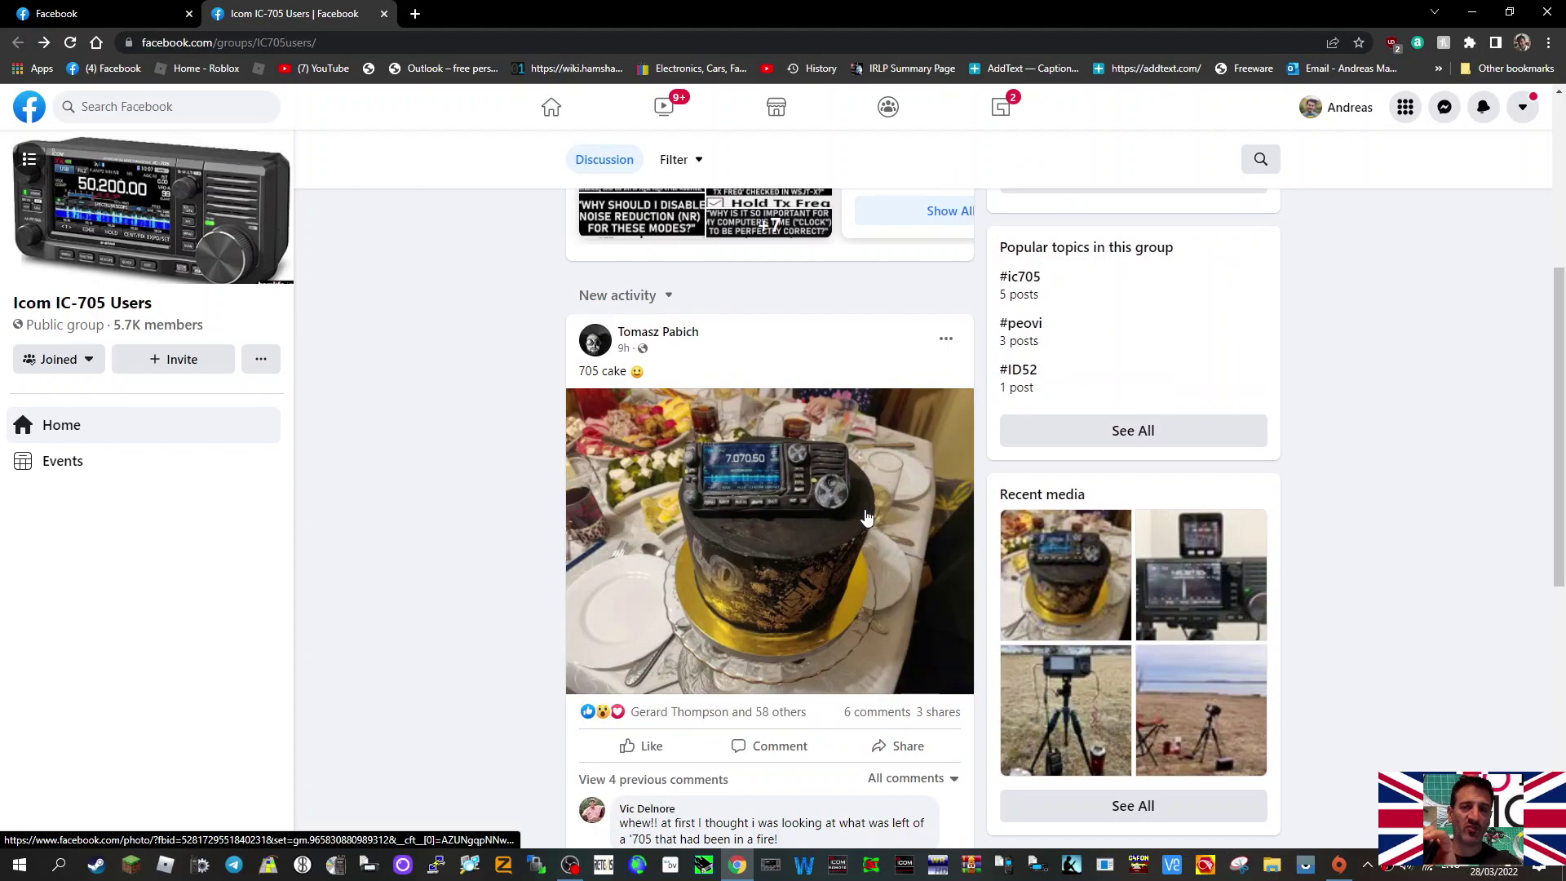
pyautogui.scroll(-5, 865, 517)
pyautogui.scroll(-5, 877, 524)
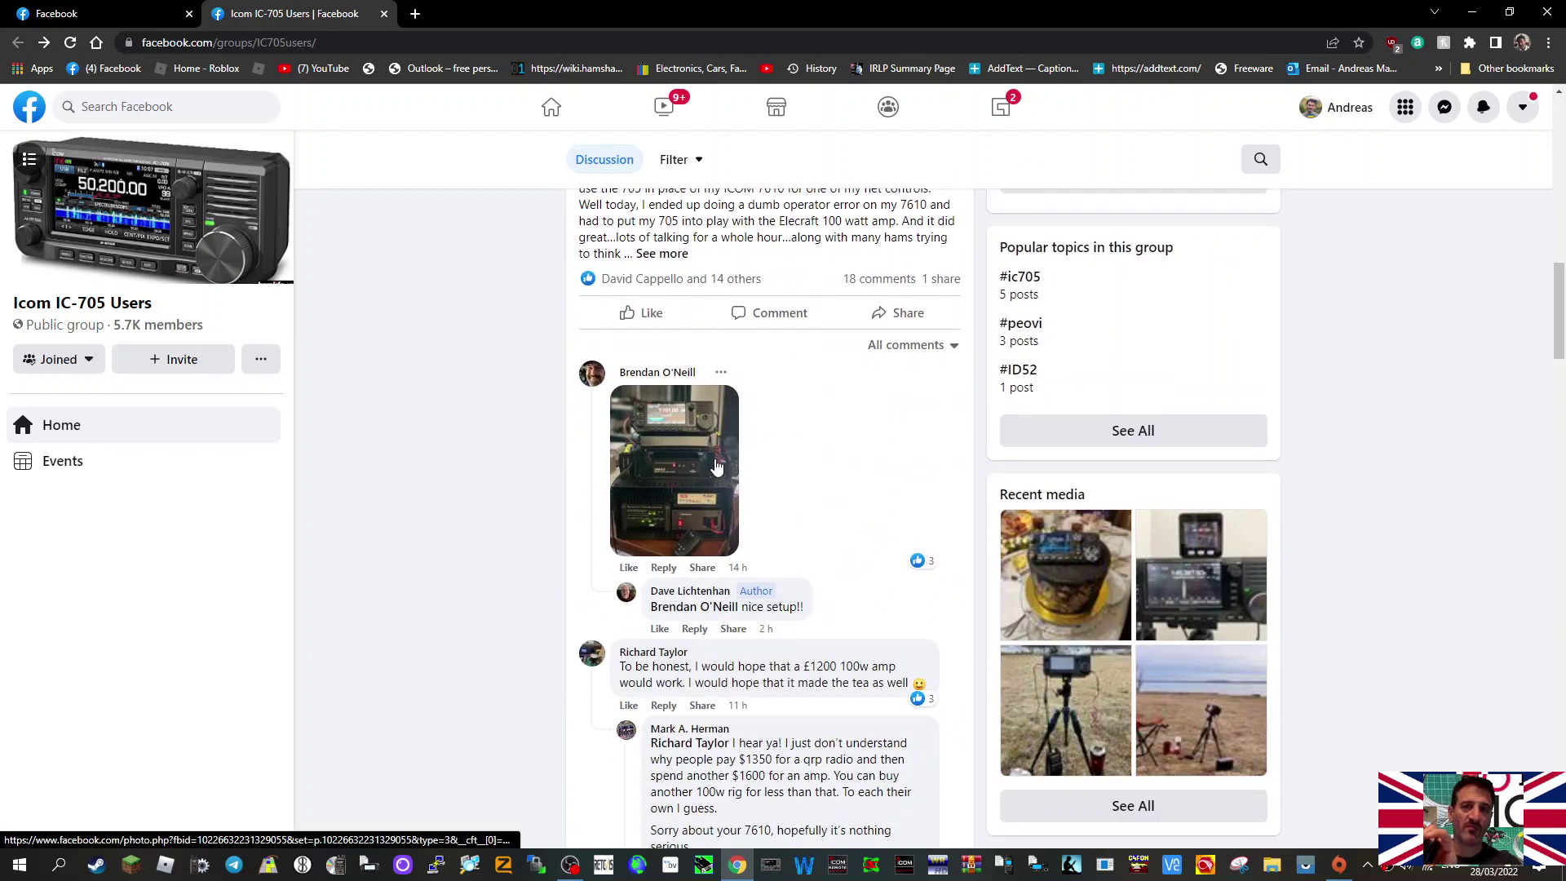
pyautogui.scroll(3, 866, 535)
pyautogui.scroll(2, 867, 535)
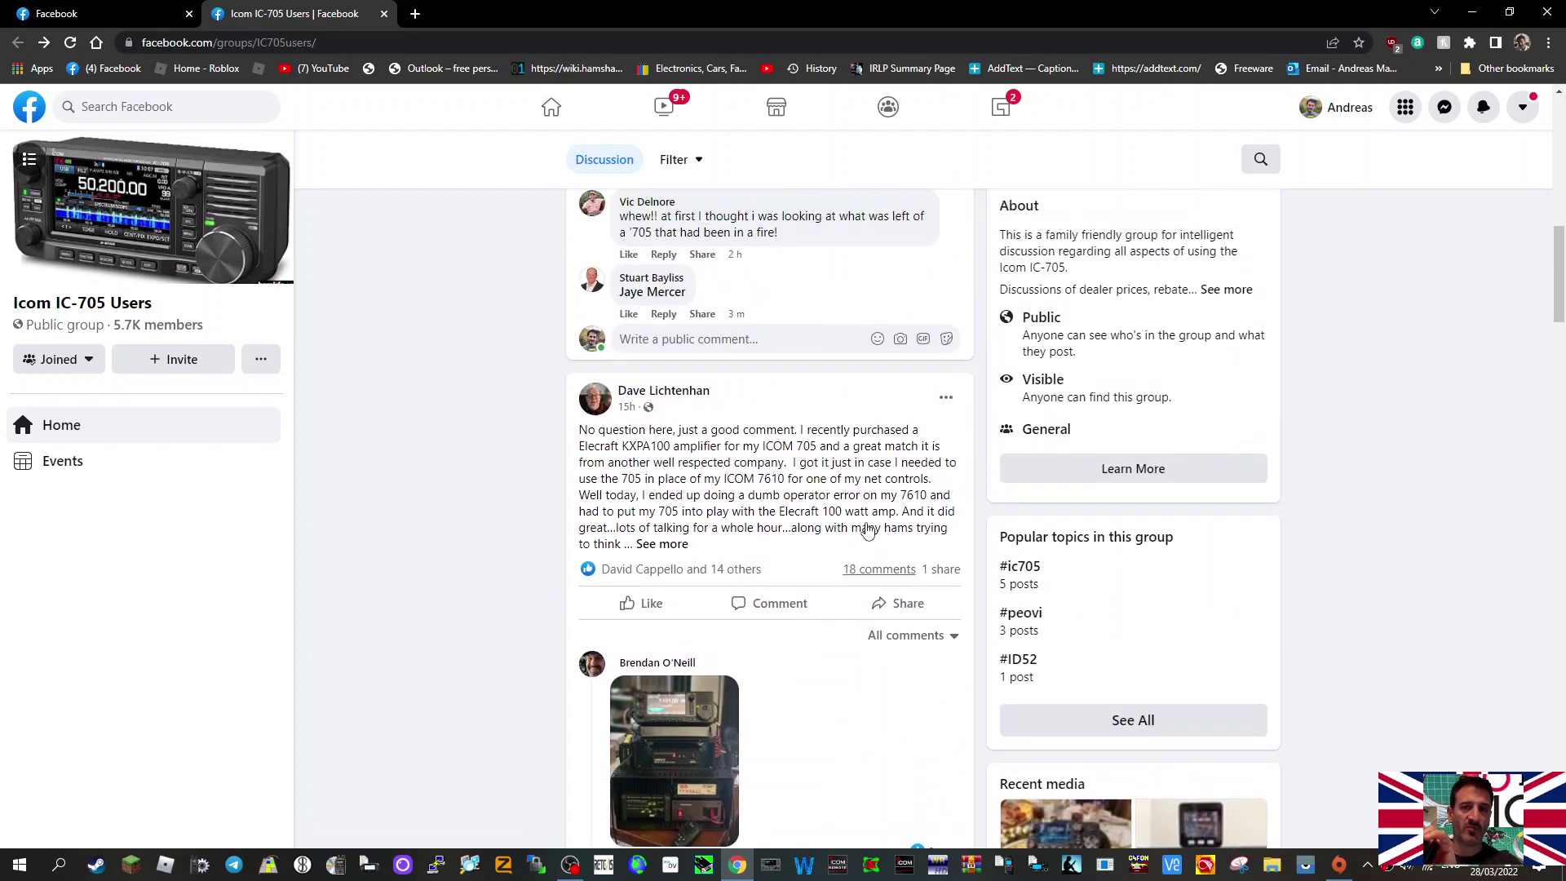
pyautogui.scroll(2, 866, 535)
pyautogui.scroll(-7, 867, 525)
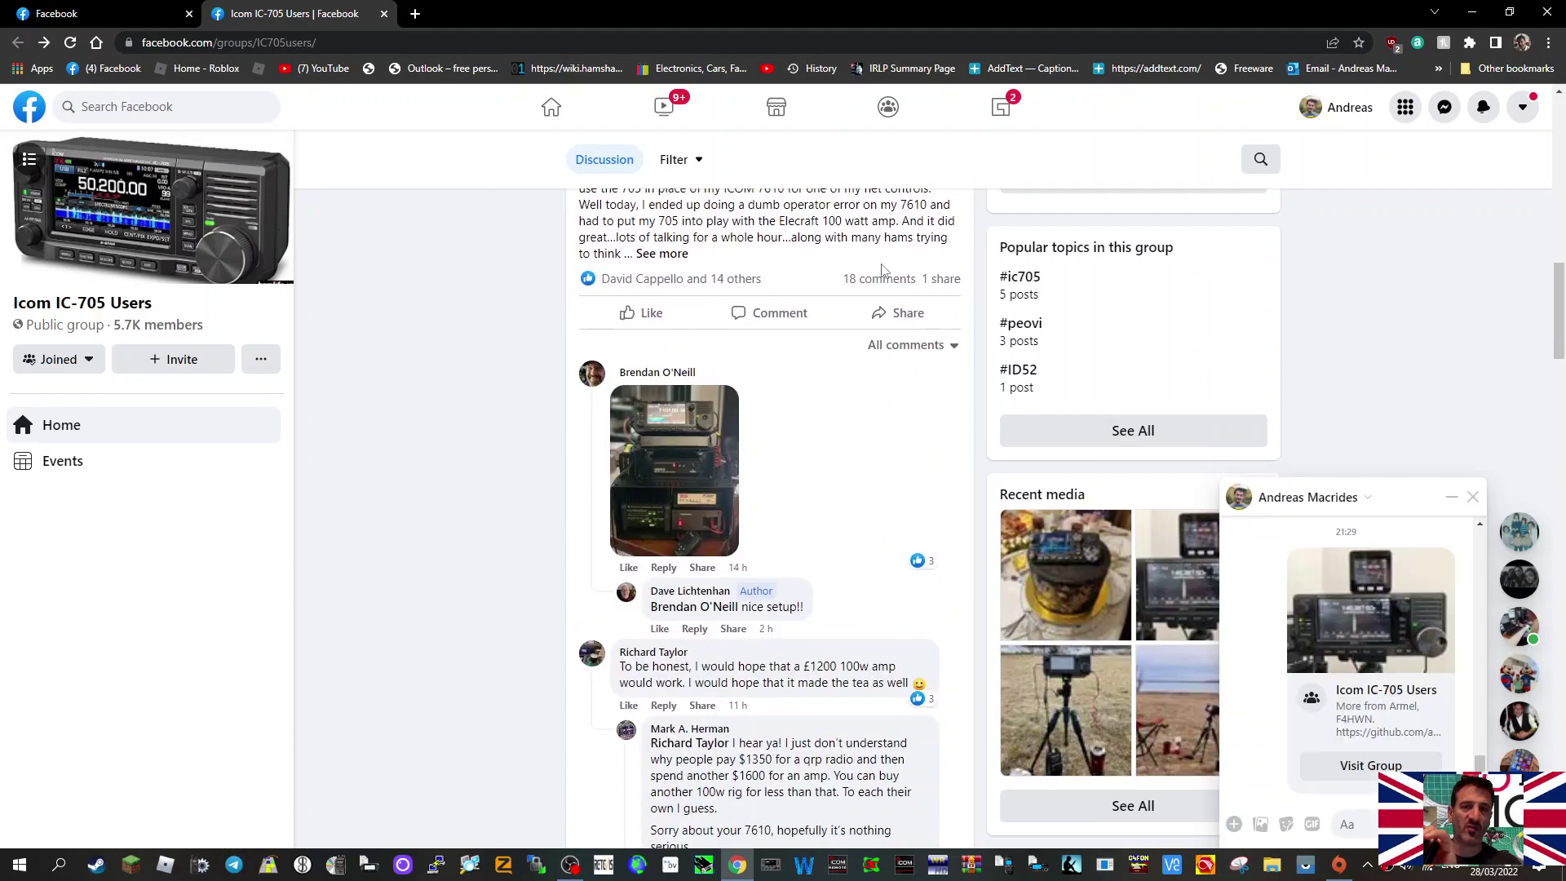
pyautogui.scroll(-3, 875, 367)
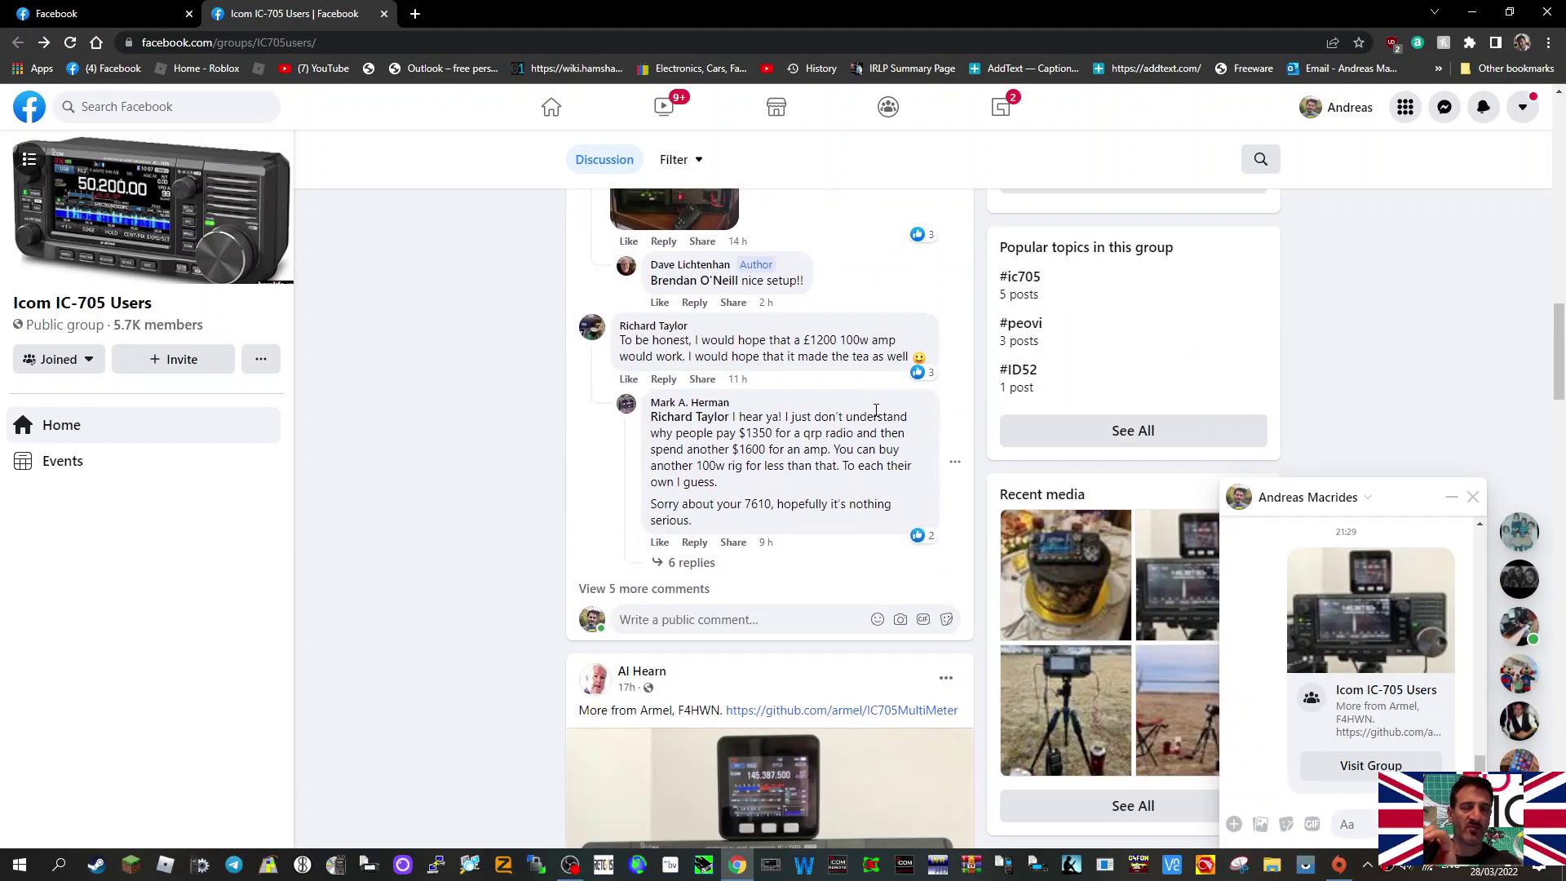
pyautogui.scroll(-4, 875, 412)
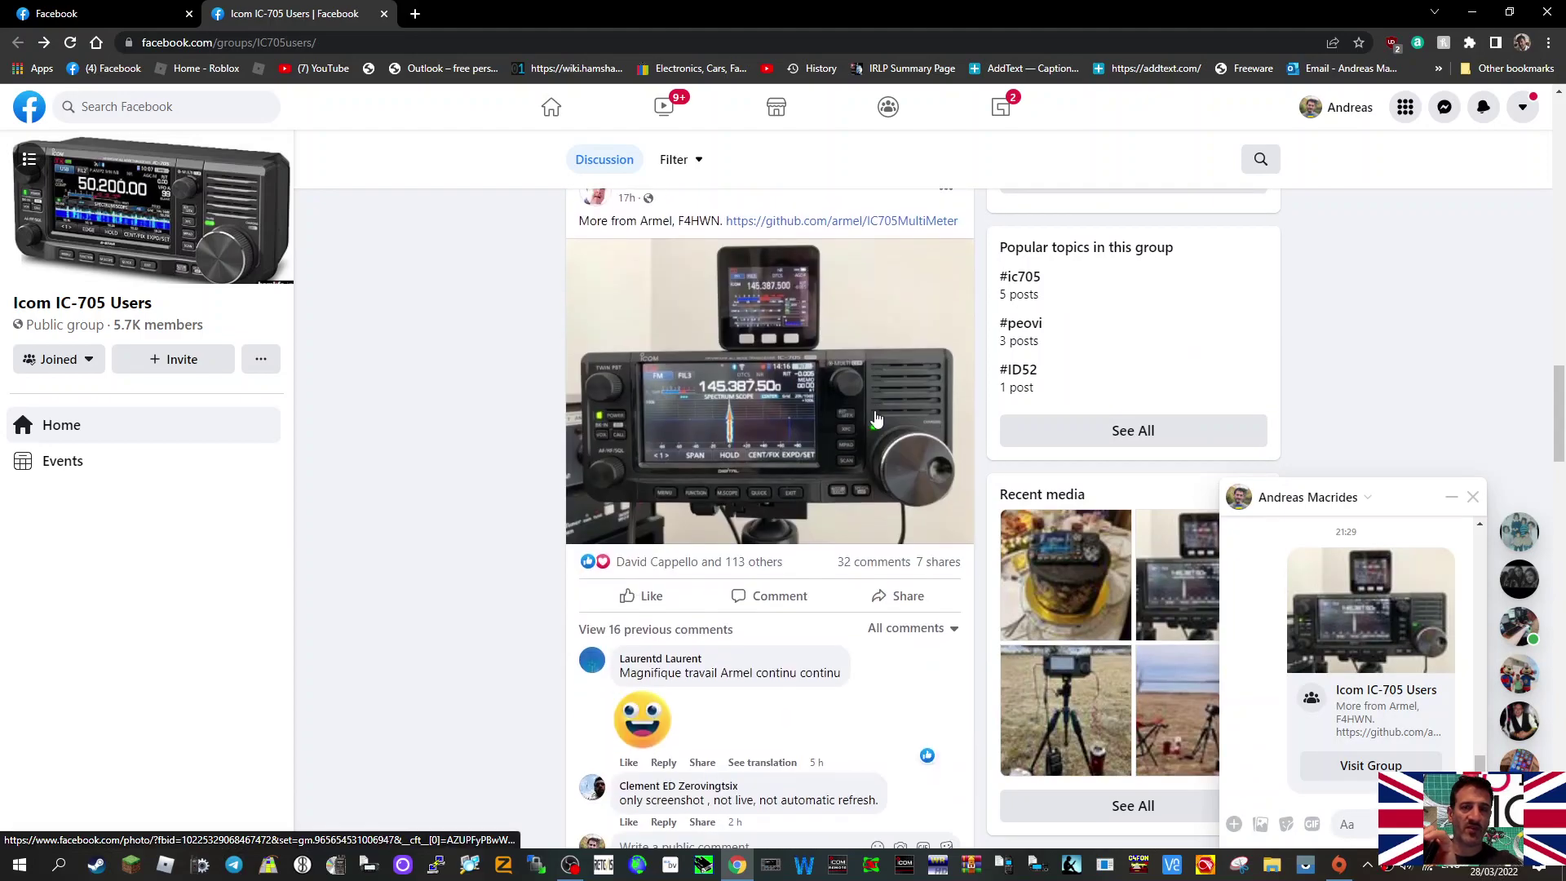
# - Expand the 16 previous comments on the MultiMeter post
pyautogui.click(671, 632)
pyautogui.scroll(-4, 759, 551)
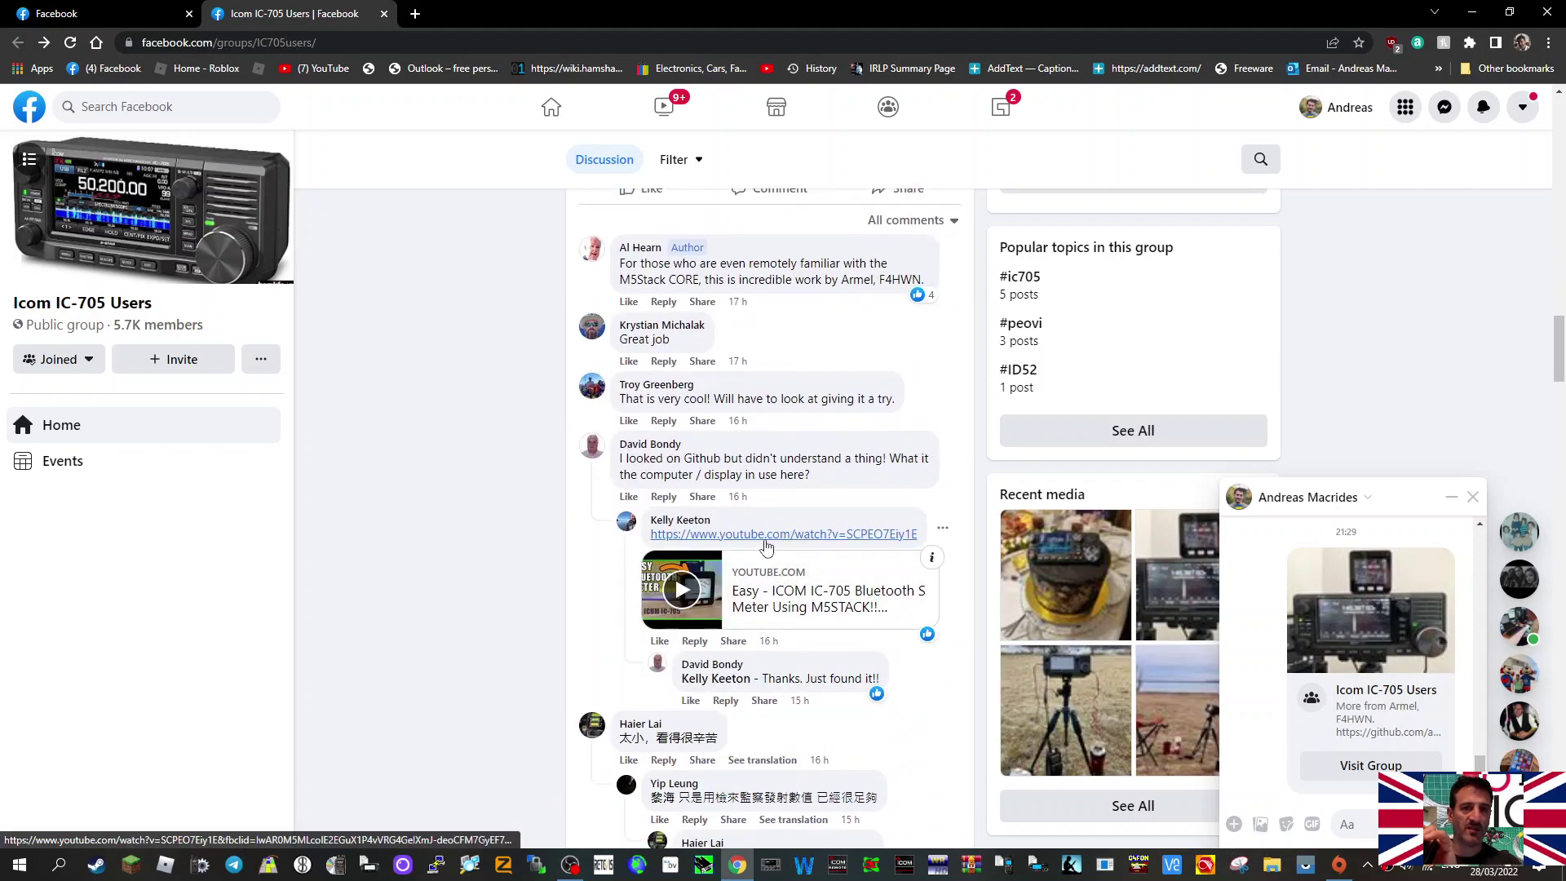
pyautogui.scroll(-2, 758, 550)
pyautogui.scroll(-3, 759, 551)
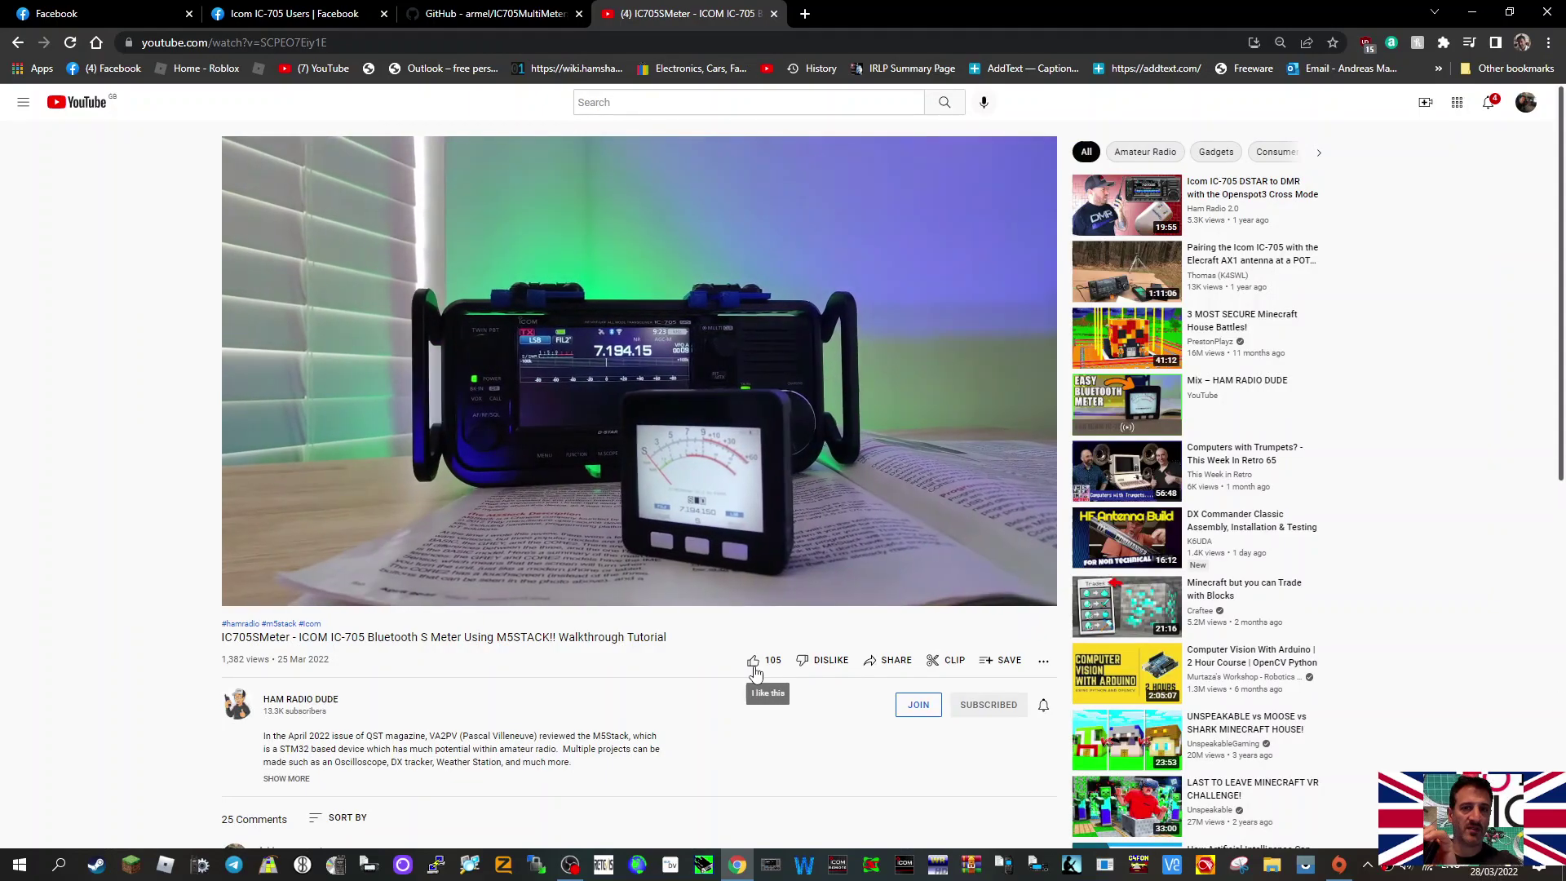
pyautogui.moveTo(308, 590)
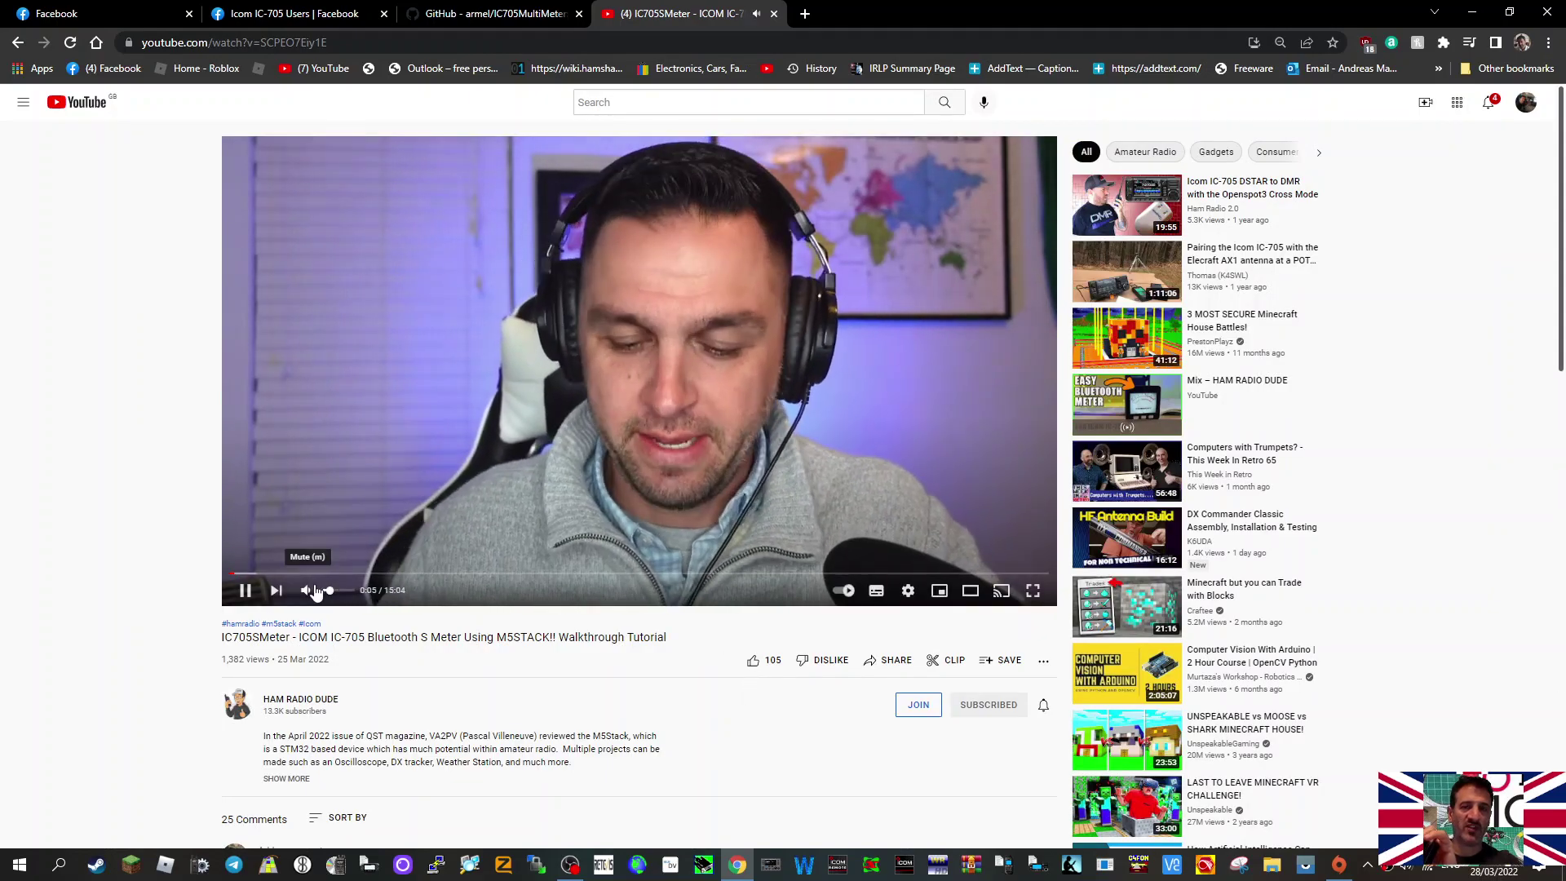
# - Mute the S meter tutorial and seek forward along its progress bar
pyautogui.click(327, 596)
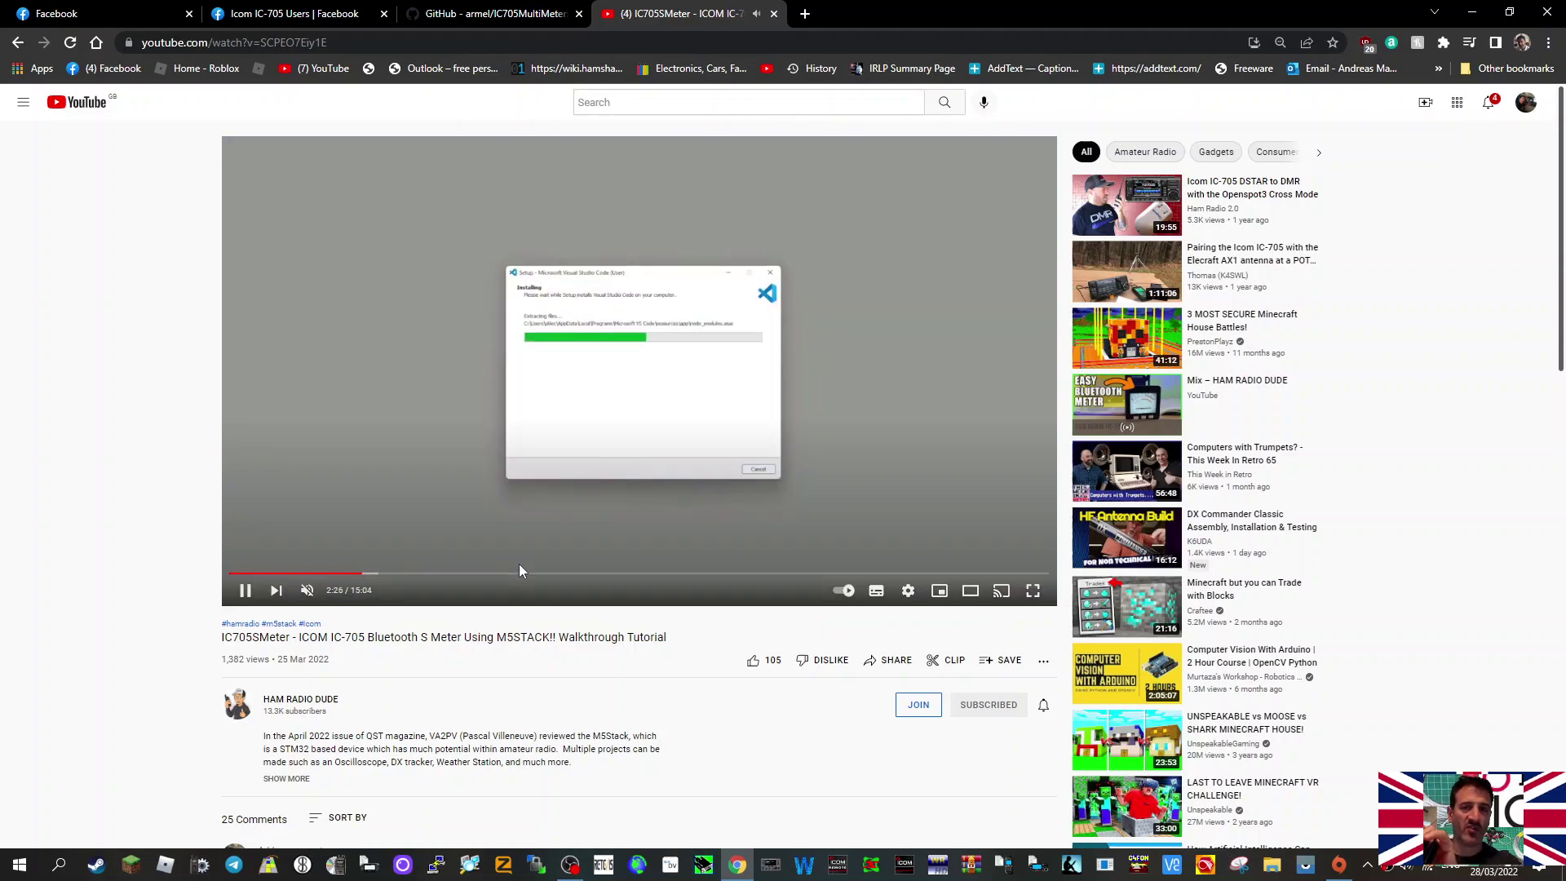
pyautogui.click(331, 574)
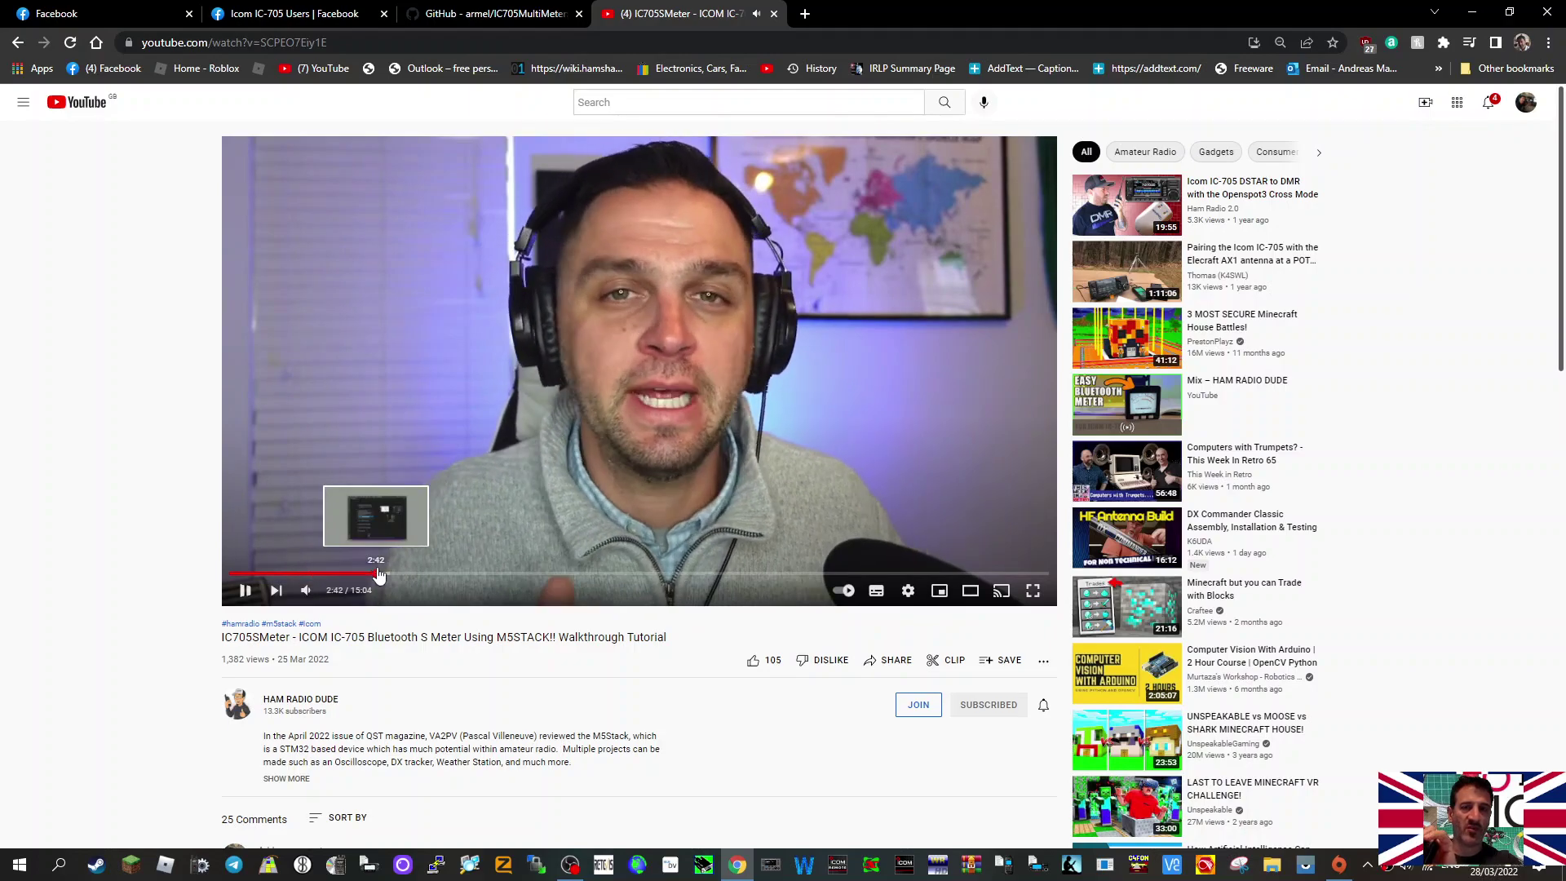
# - Skip forward past the software setup, around 5:50 and 9:10, to the IC-705 radio section
pyautogui.click(378, 575)
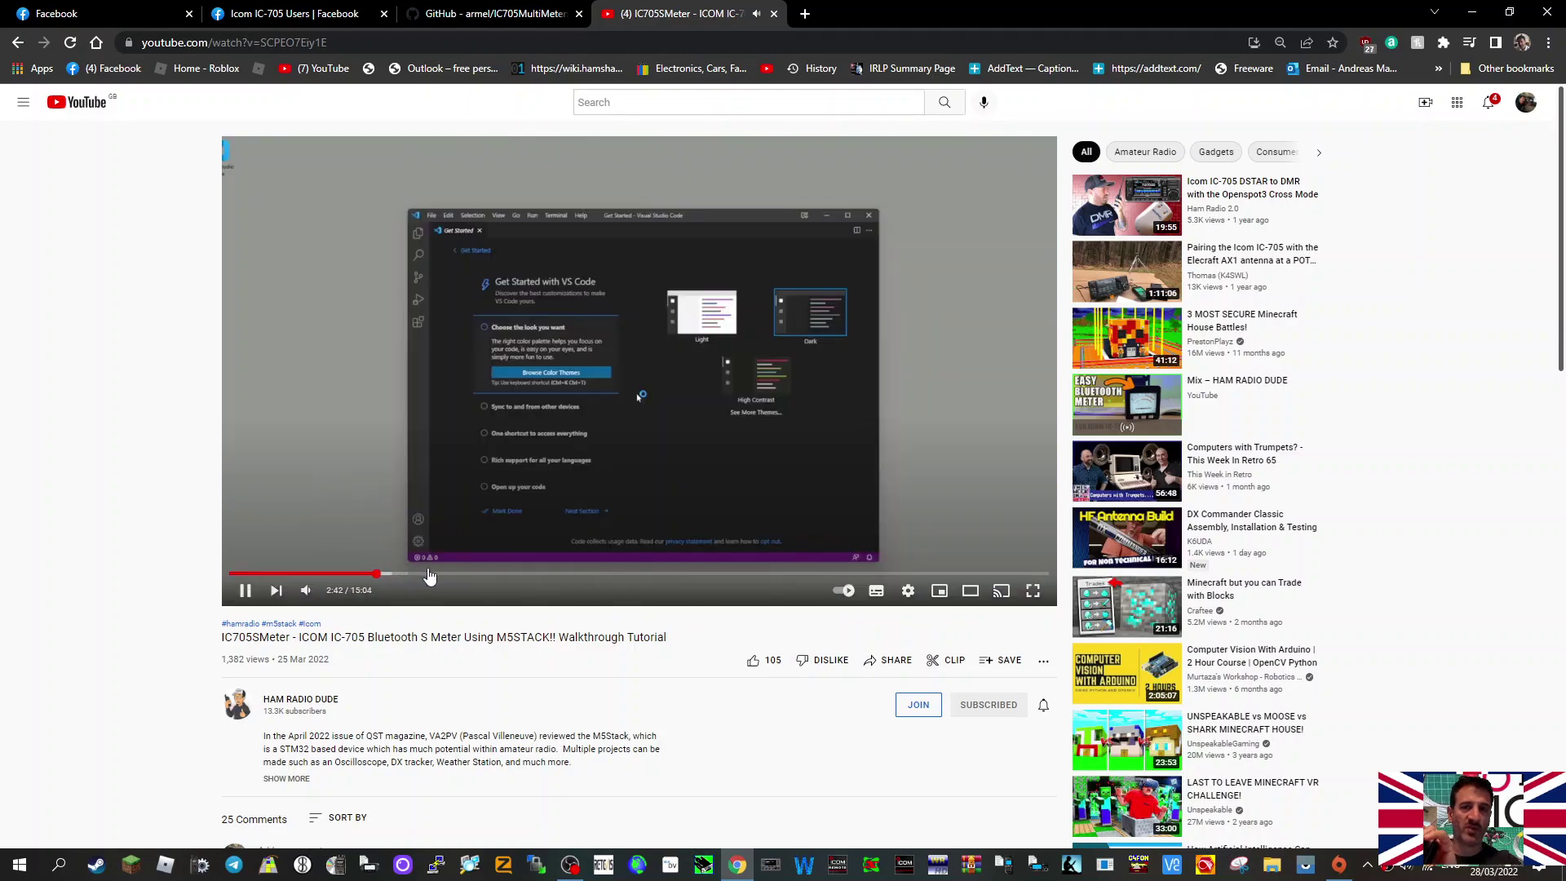
pyautogui.click(430, 576)
pyautogui.click(491, 578)
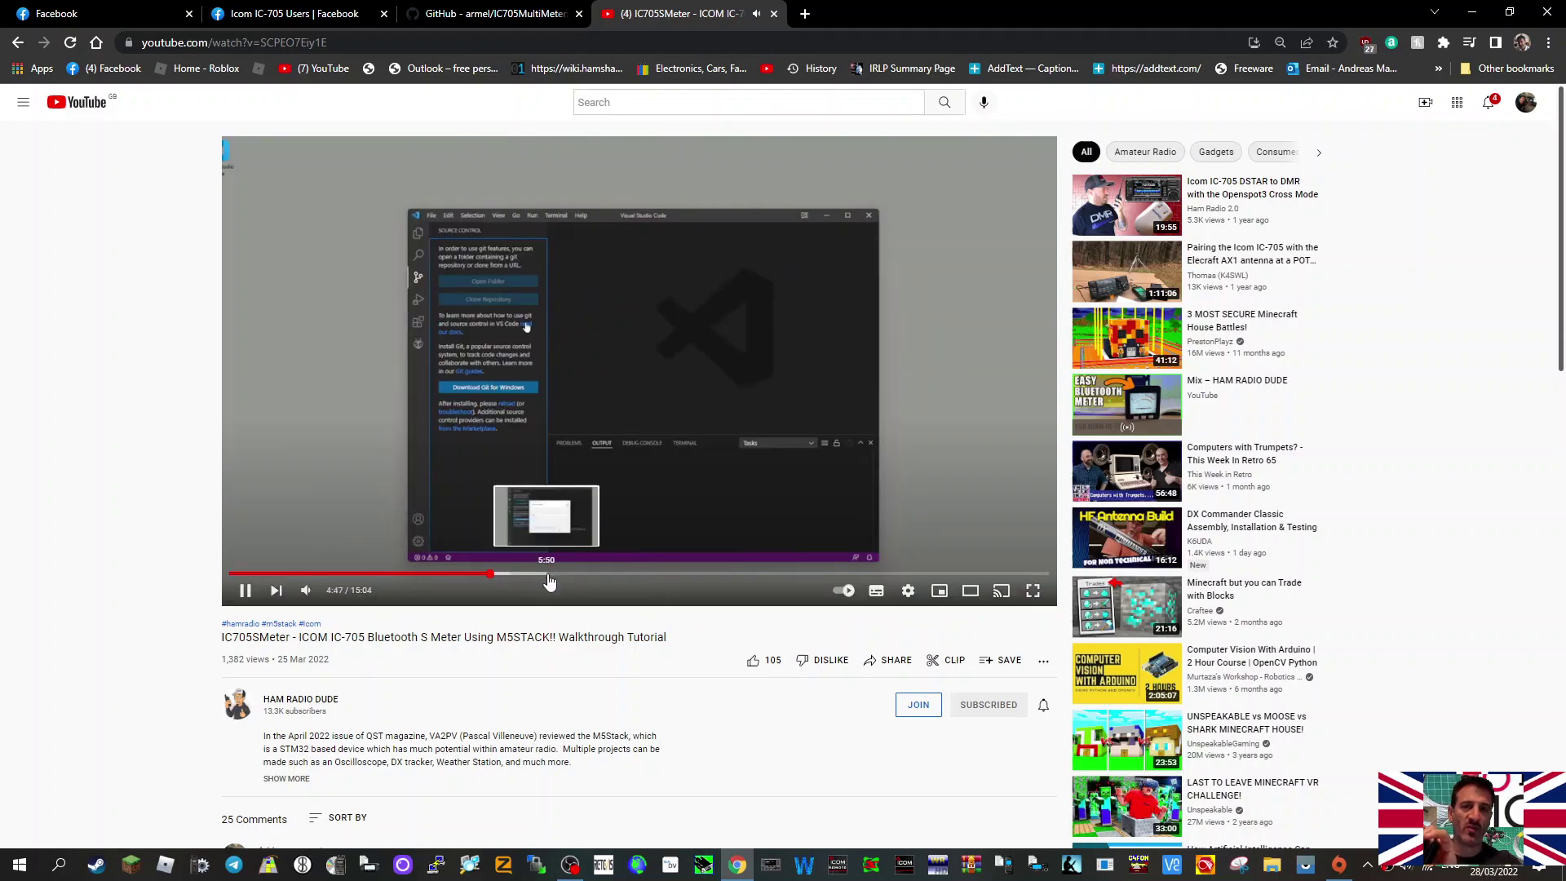
pyautogui.click(643, 577)
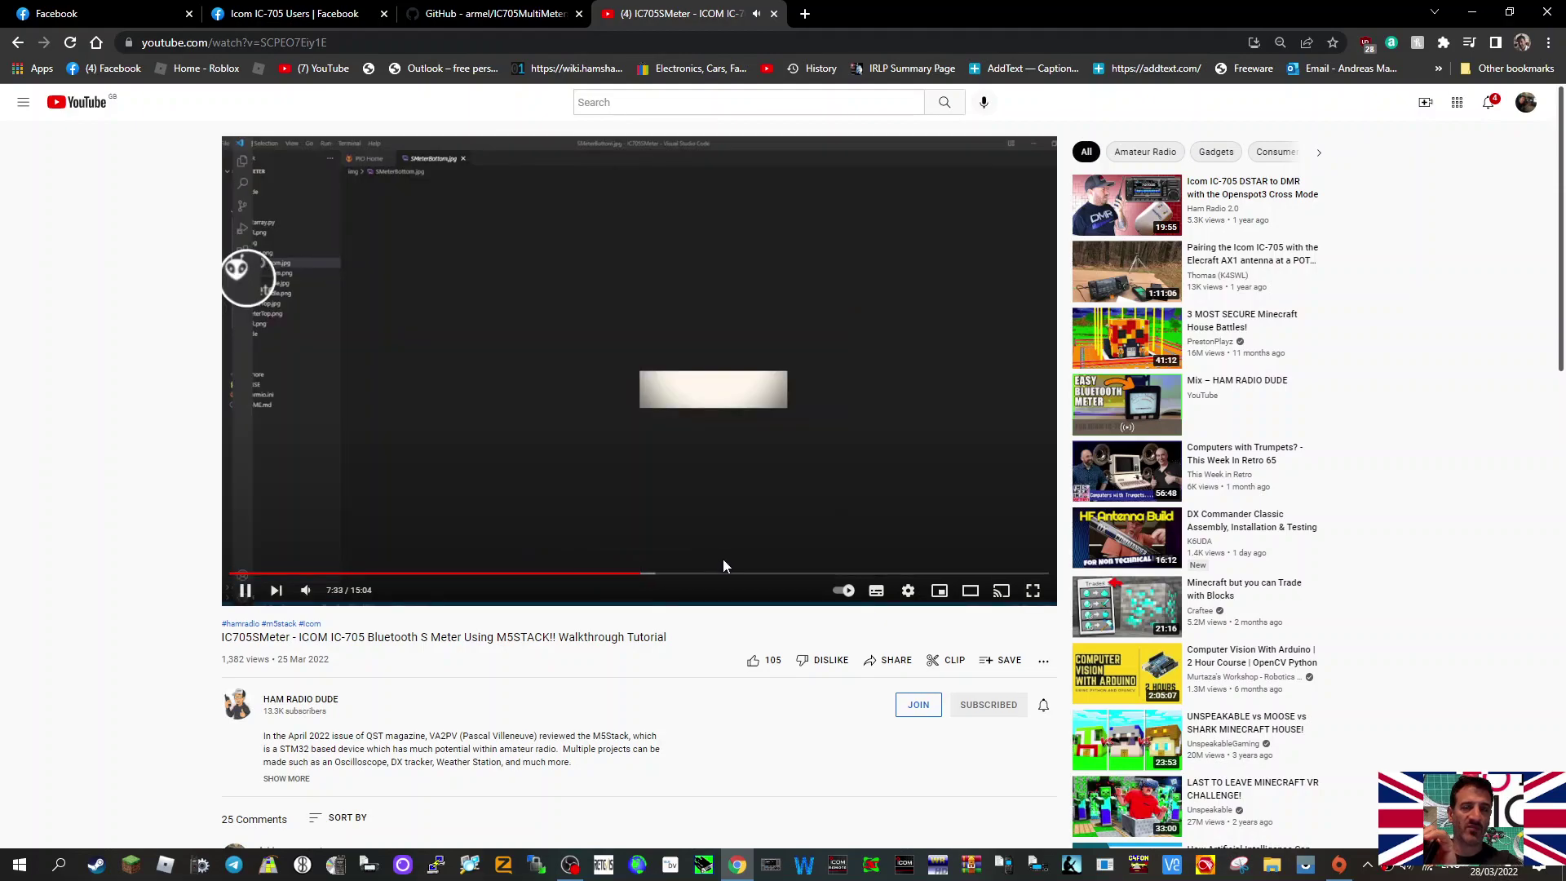
pyautogui.click(736, 578)
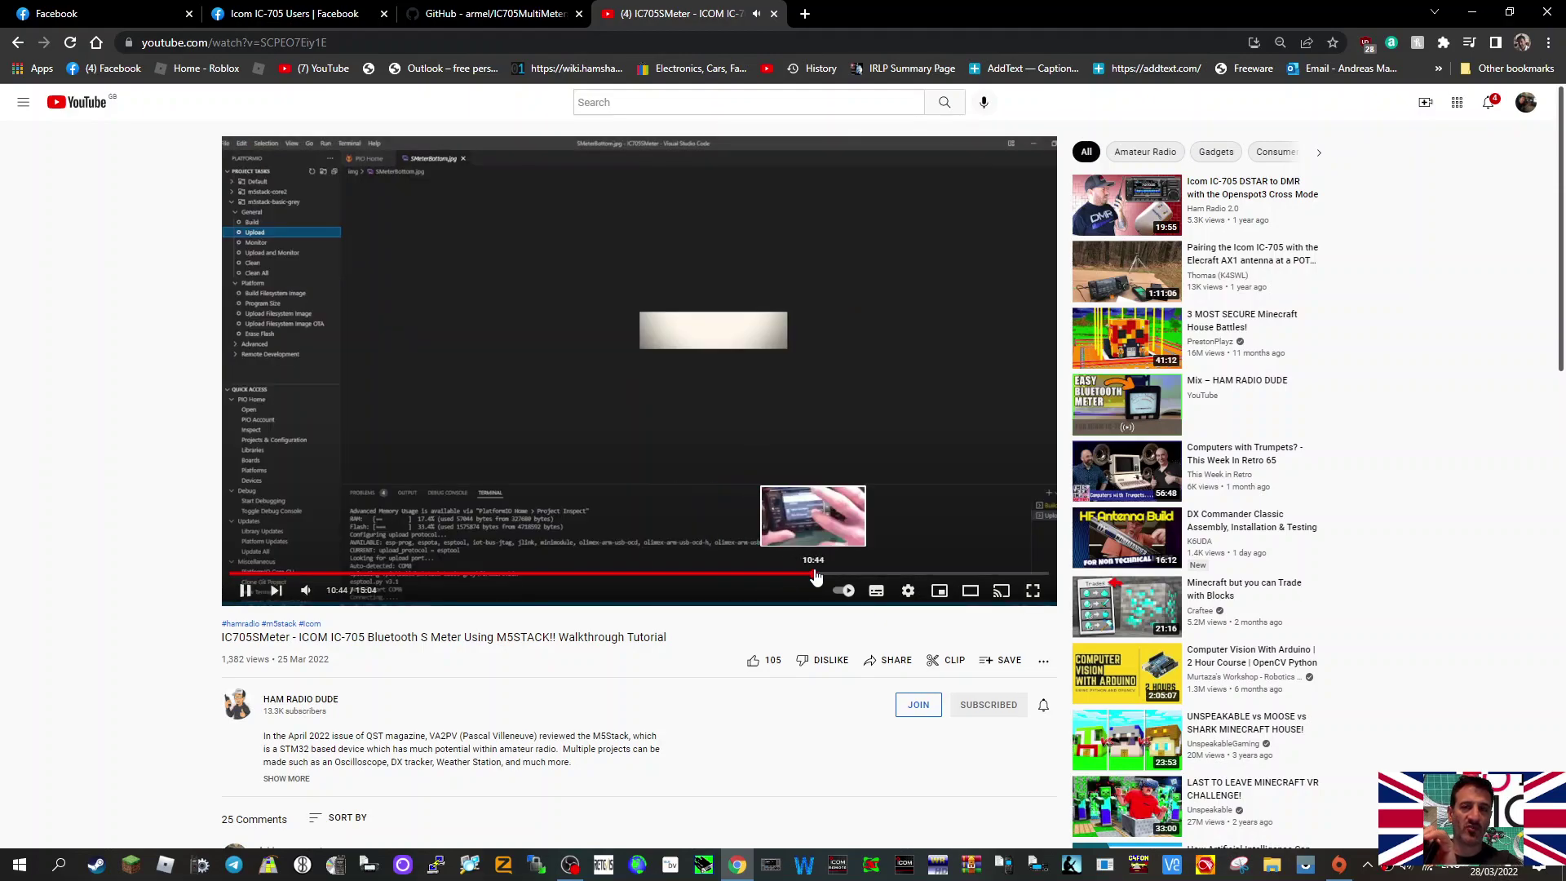
pyautogui.click(816, 577)
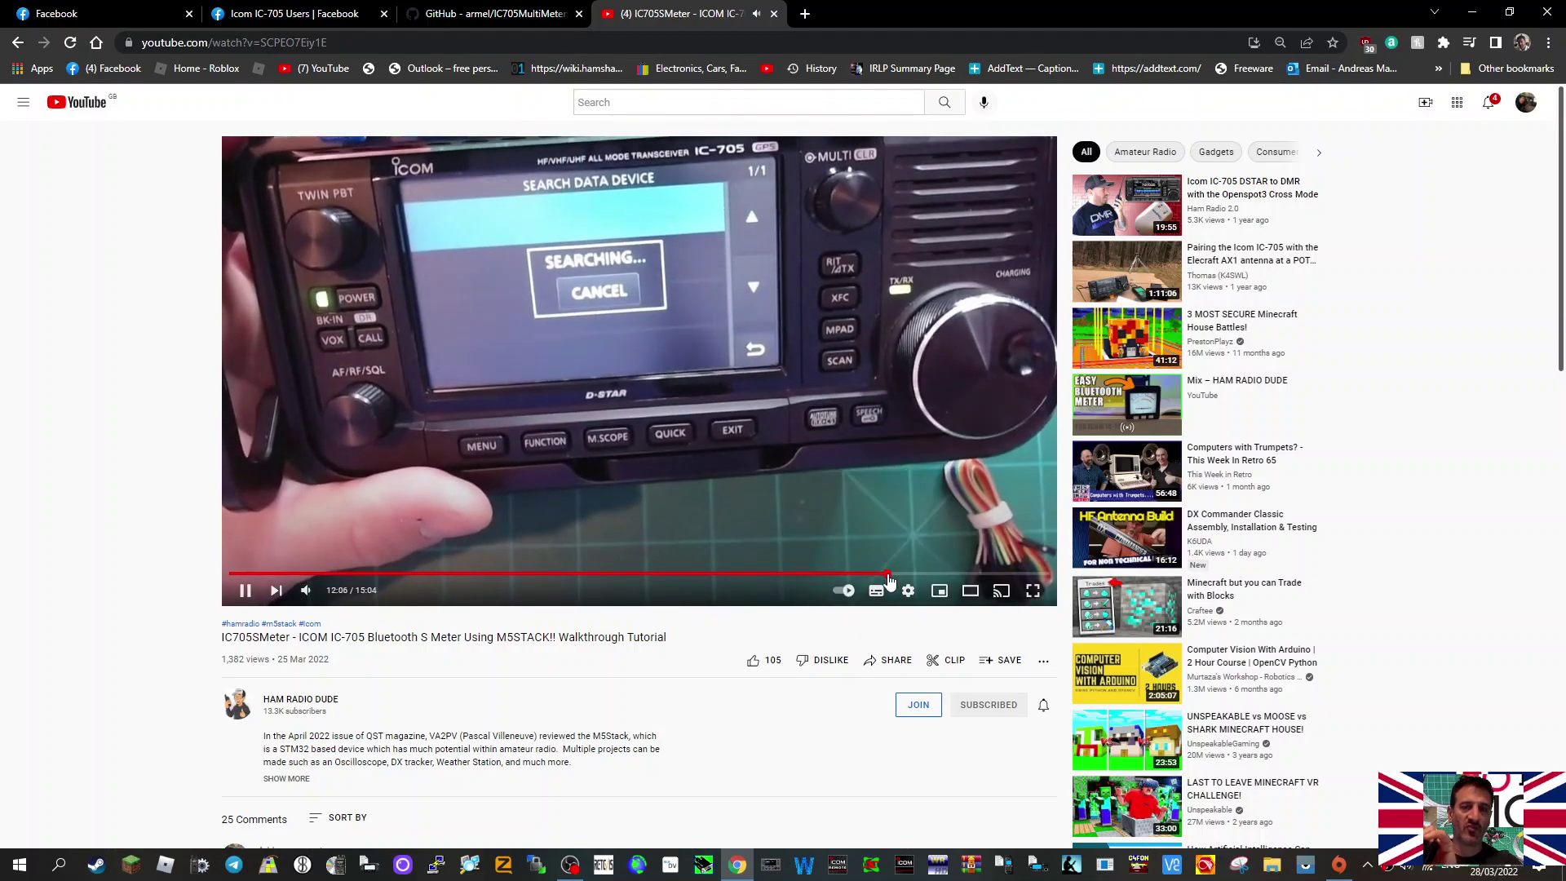
# - Scrub toward the video's final seconds, then return to about 12:13
pyautogui.moveTo(888, 576); pyautogui.dragTo(953, 577)
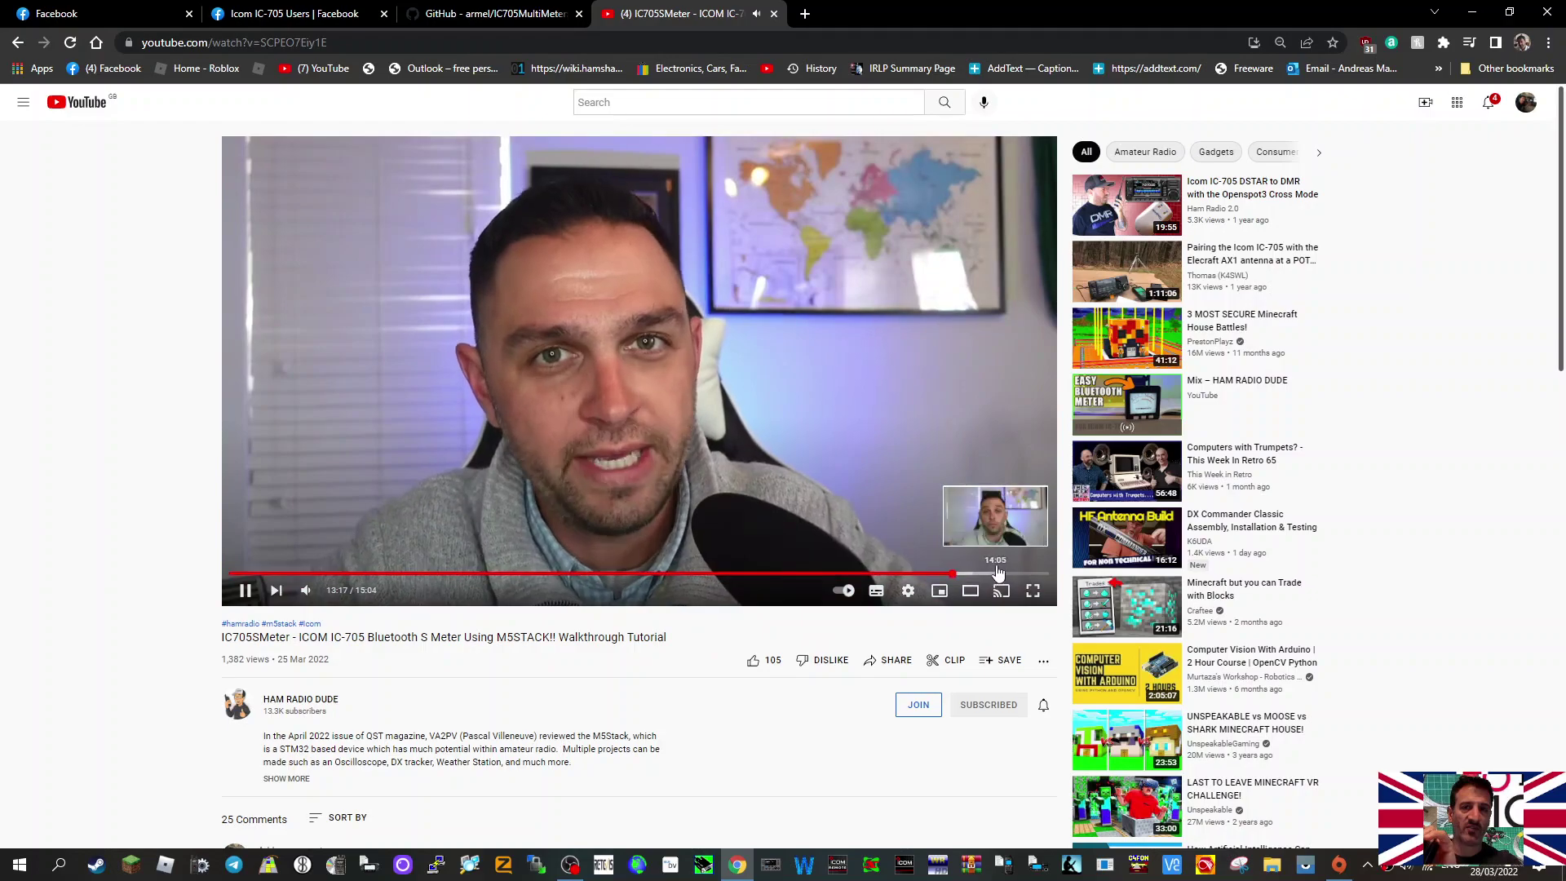
pyautogui.click(998, 574)
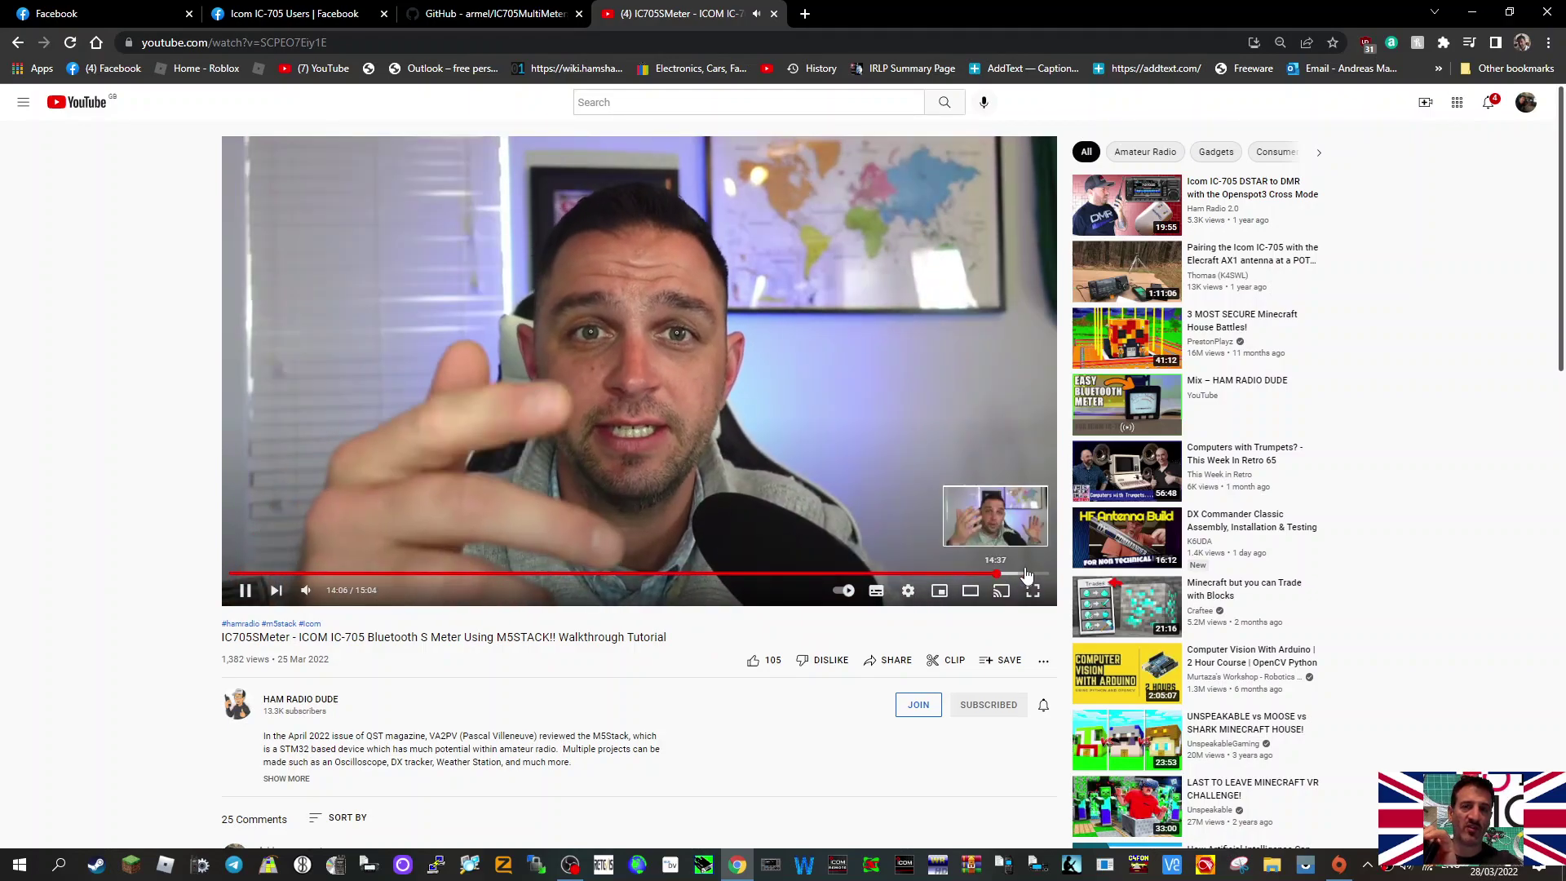
pyautogui.click(1016, 576)
pyautogui.click(897, 576)
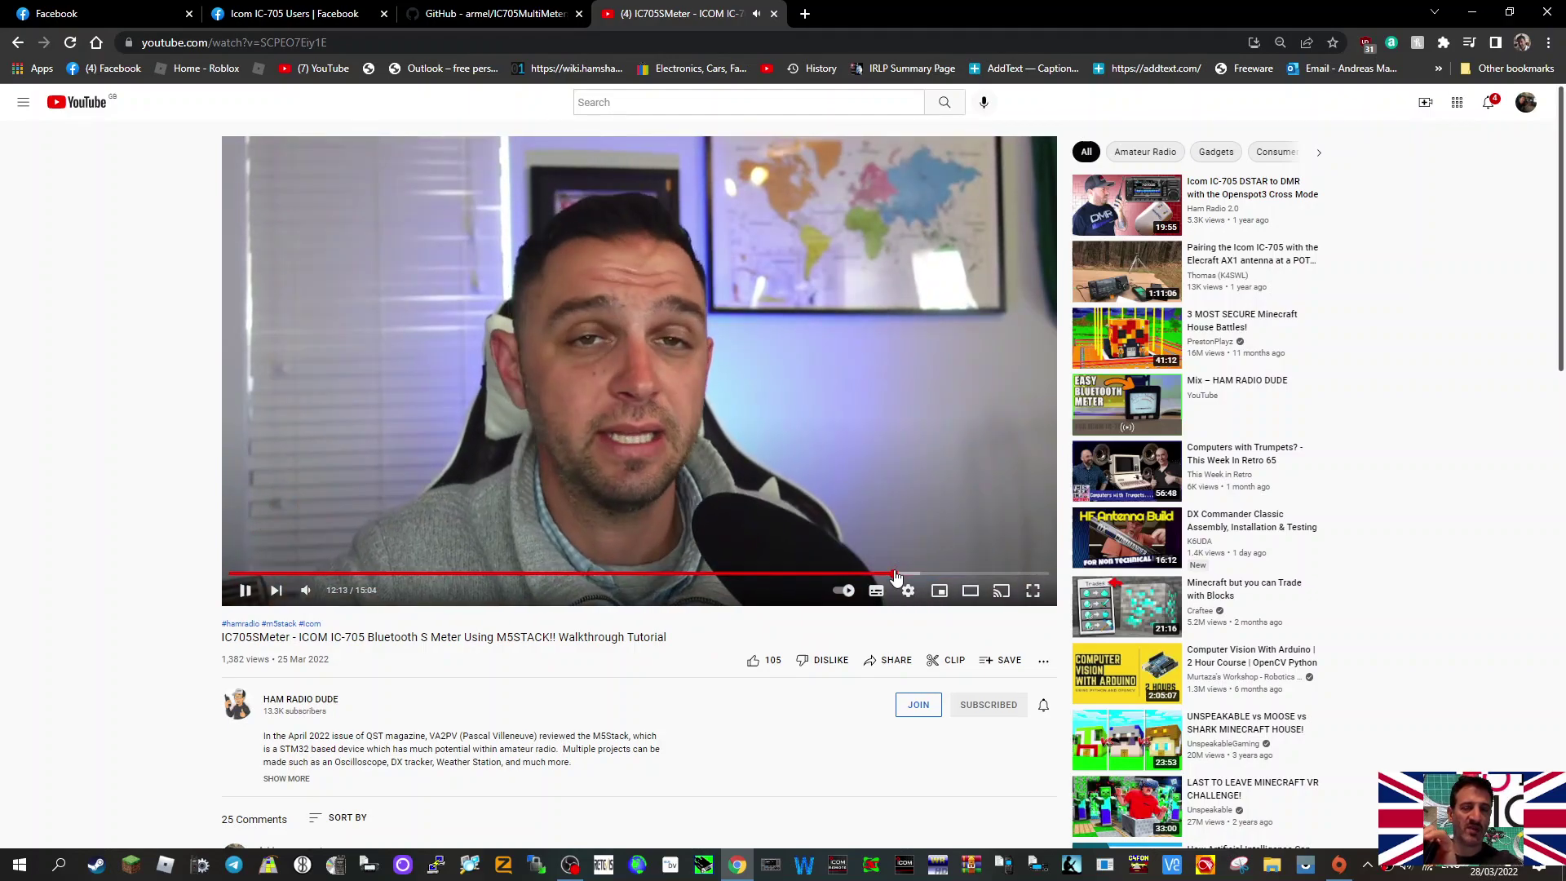